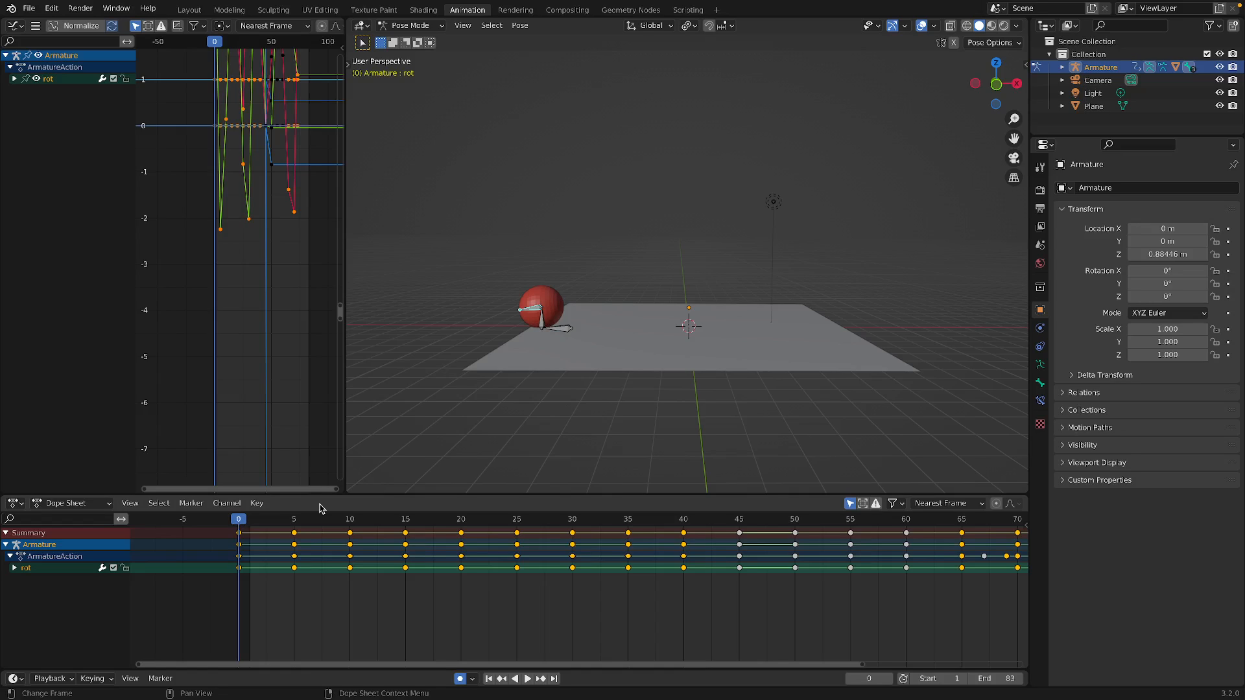
Select the squash bone in the middle of the ball at frame 0.
{"action": "mouse_move", "coordinate": [238, 527]}
{"action": "left_mouse_down"}
{"action": "mouse_move", "coordinate": [252, 526]}
{"action": "mouse_move", "coordinate": [239, 527]}
{"action": "left_mouse_up"}
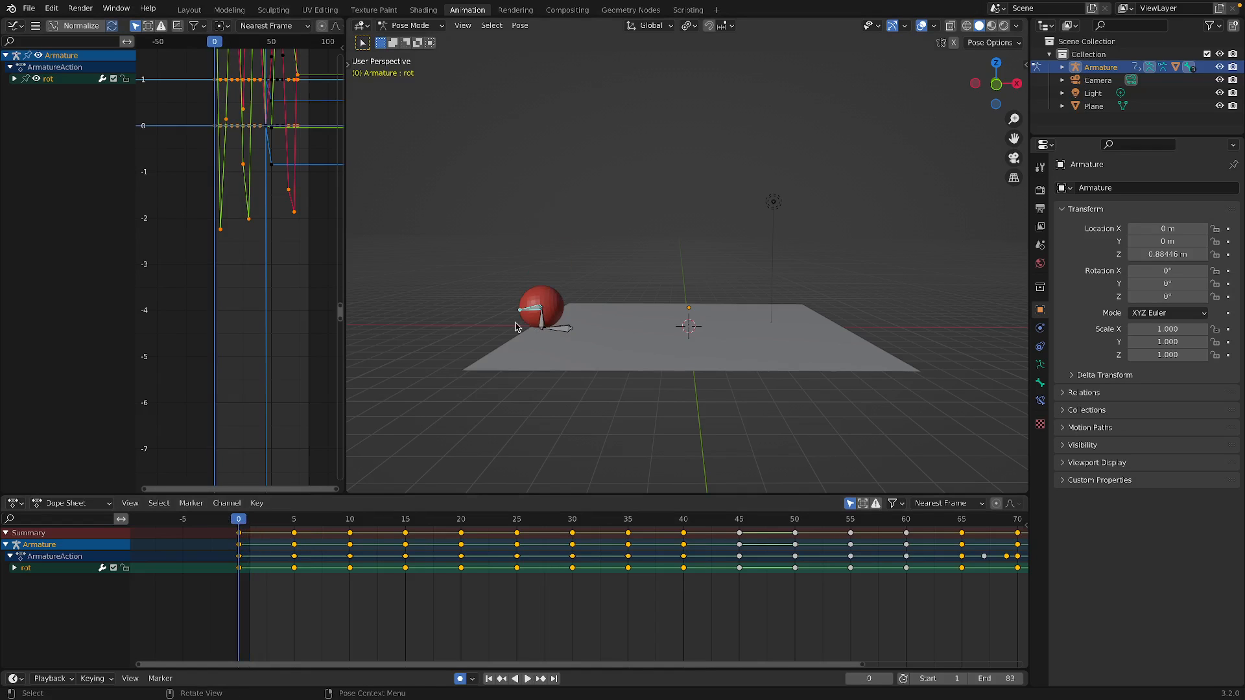
{"action": "scroll", "coordinate": [512, 329], "scroll_direction": "up", "scroll_amount": 3}
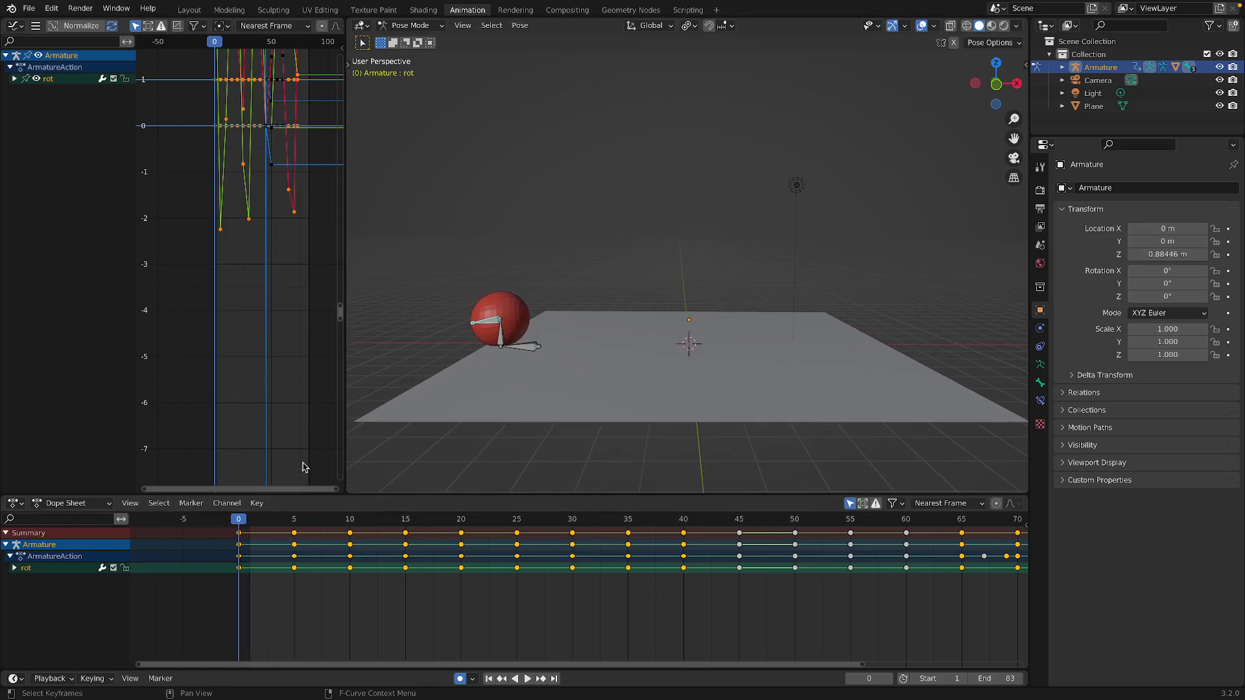
{"action": "mouse_move", "coordinate": [239, 521]}
{"action": "left_mouse_down"}
{"action": "mouse_move", "coordinate": [296, 518]}
{"action": "mouse_move", "coordinate": [245, 521]}
{"action": "left_mouse_up"}
{"action": "left_click", "coordinate": [502, 337]}
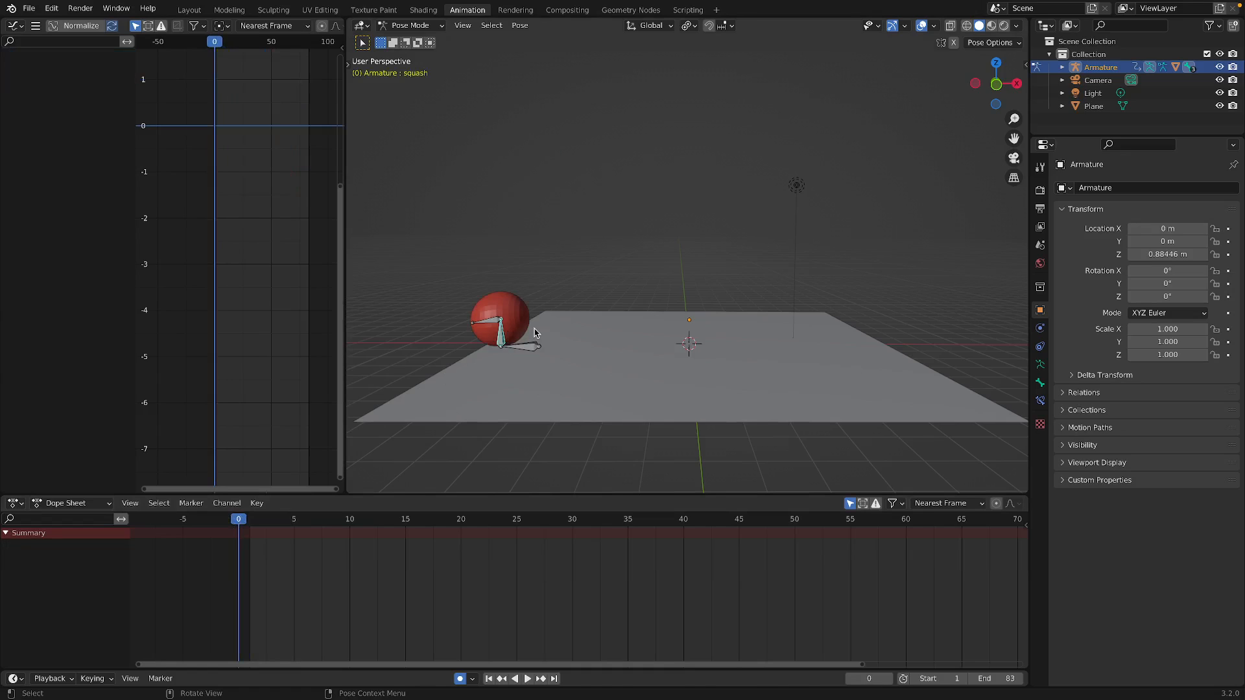
Try scaling the squash bone by about 1.75 along the X axis only.
{"action": "key", "text": "s"}
{"action": "key", "text": "x"}
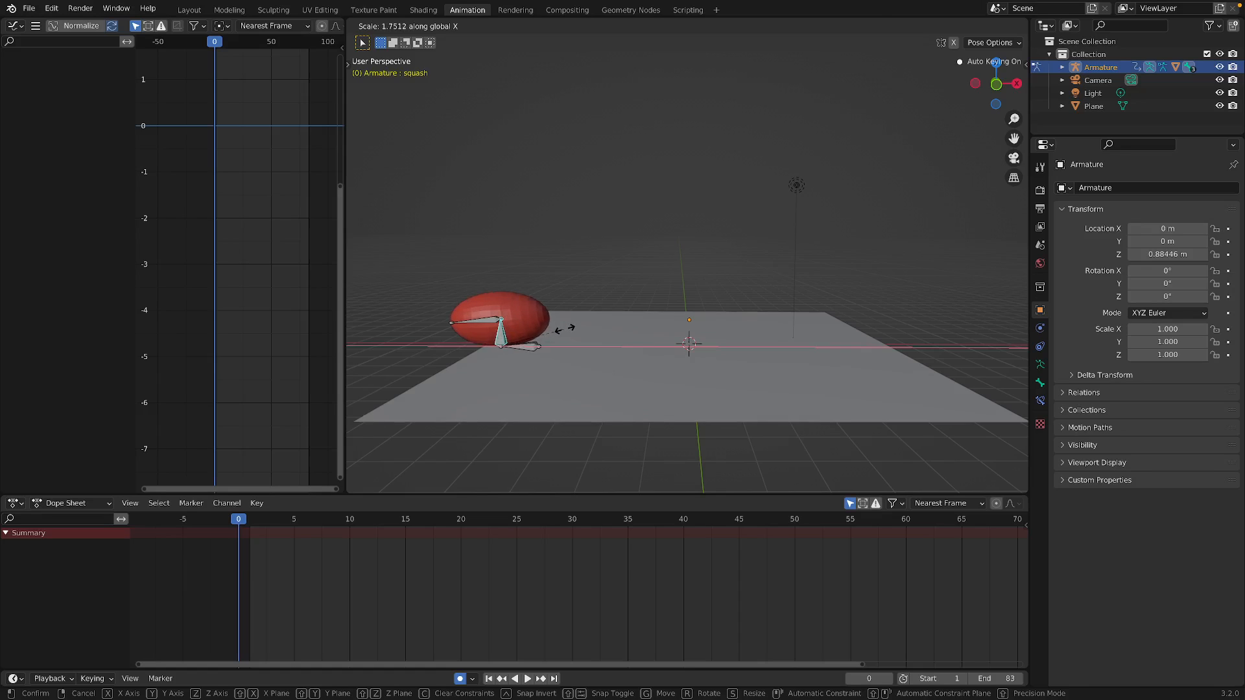
{"action": "left_click", "coordinate": [564, 331]}
{"action": "key", "text": "ctrl+z"}
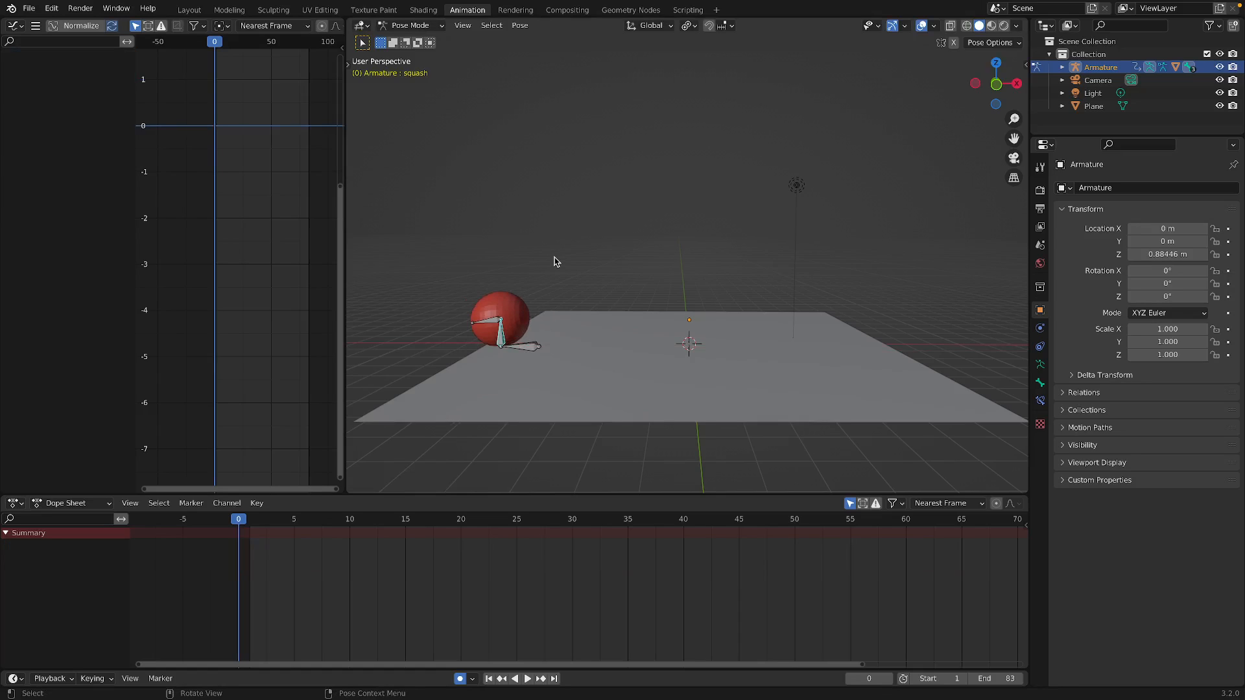
At frame 0, widen the squash bone to about 1.38 in X and Y, and flatten it along Z.
{"action": "key", "text": "s"}
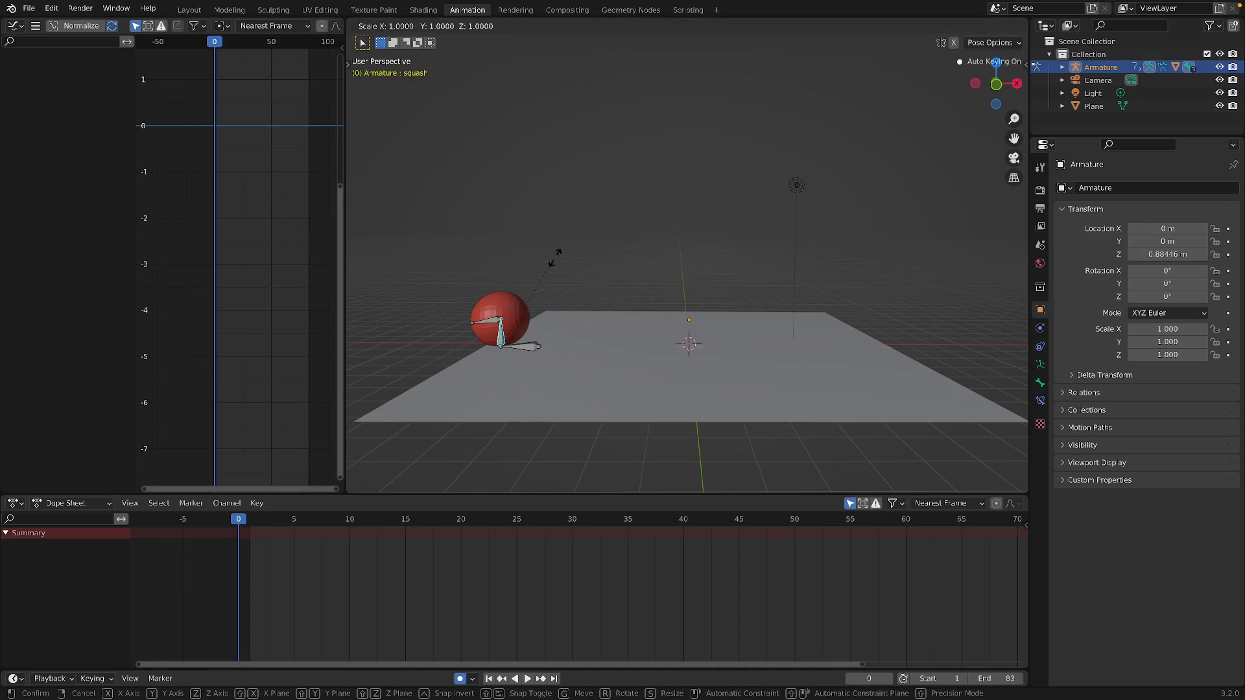
{"action": "key", "text": "shift+z"}
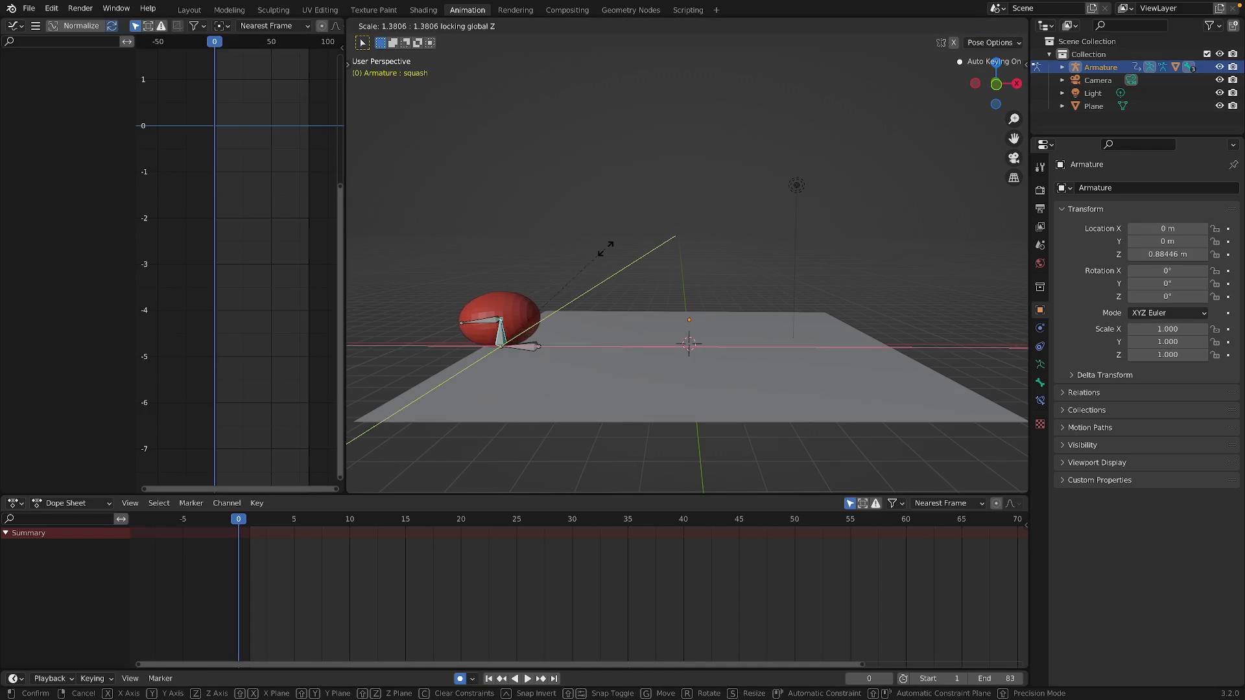
{"action": "left_click", "coordinate": [607, 247]}
{"action": "key", "text": "s"}
{"action": "key", "text": "z"}
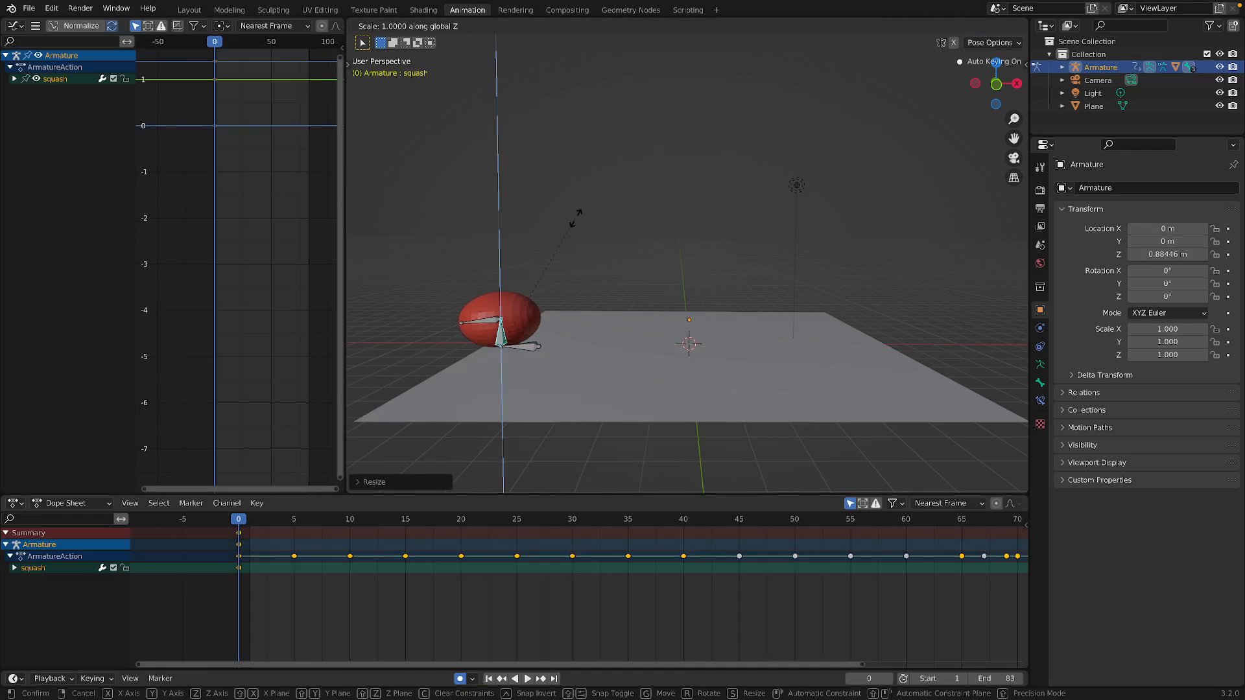
{"action": "left_click", "coordinate": [536, 271]}
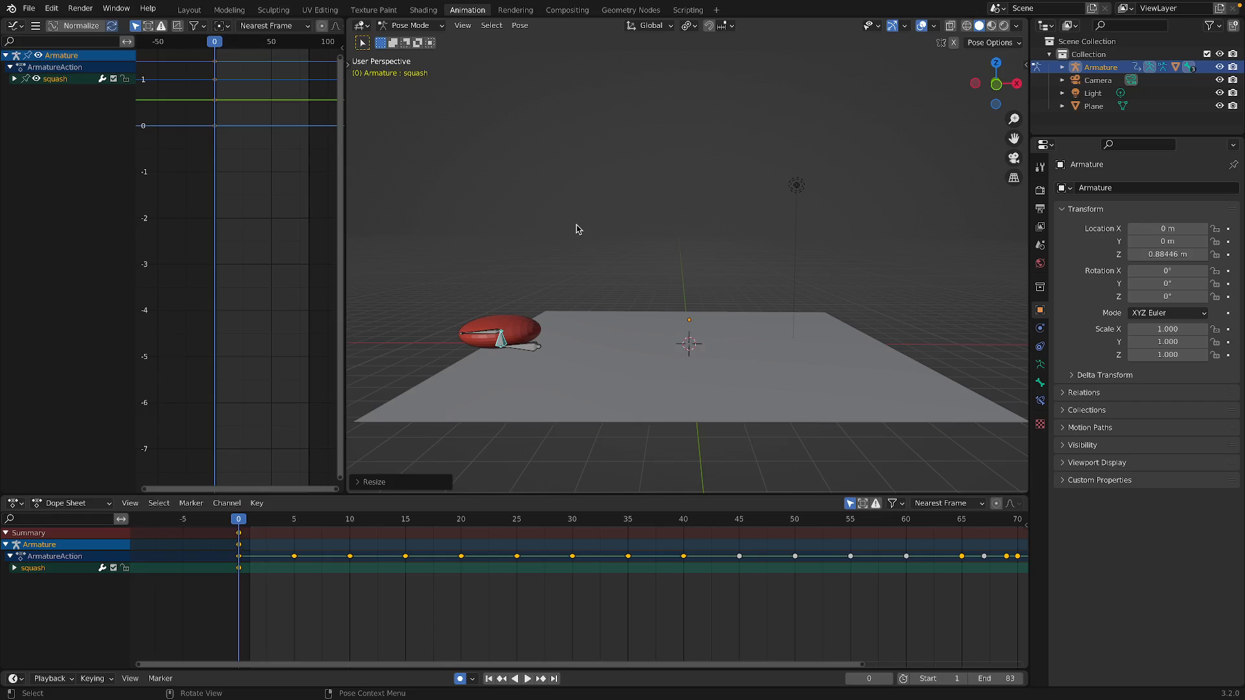
In camera view at frame 1, reset the squash bone's scale and stretch it to about 1.38 along Z.
{"action": "key", "text": "KP_0"}
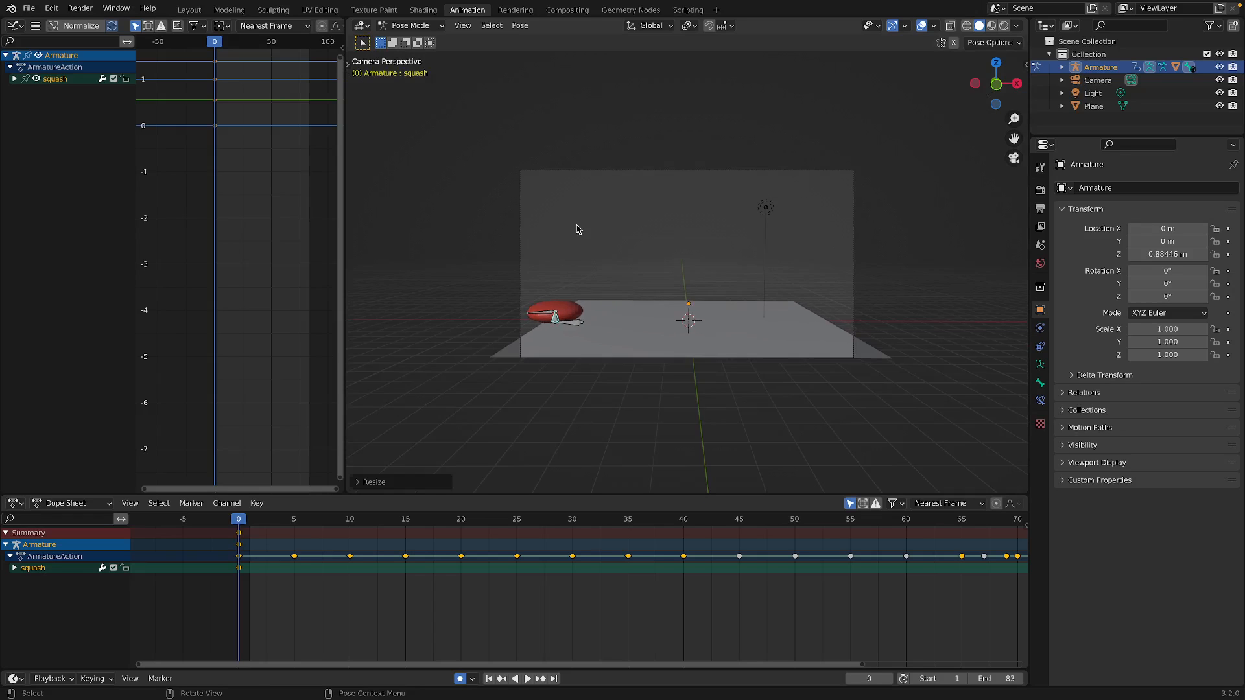
{"action": "key", "text": "Right"}
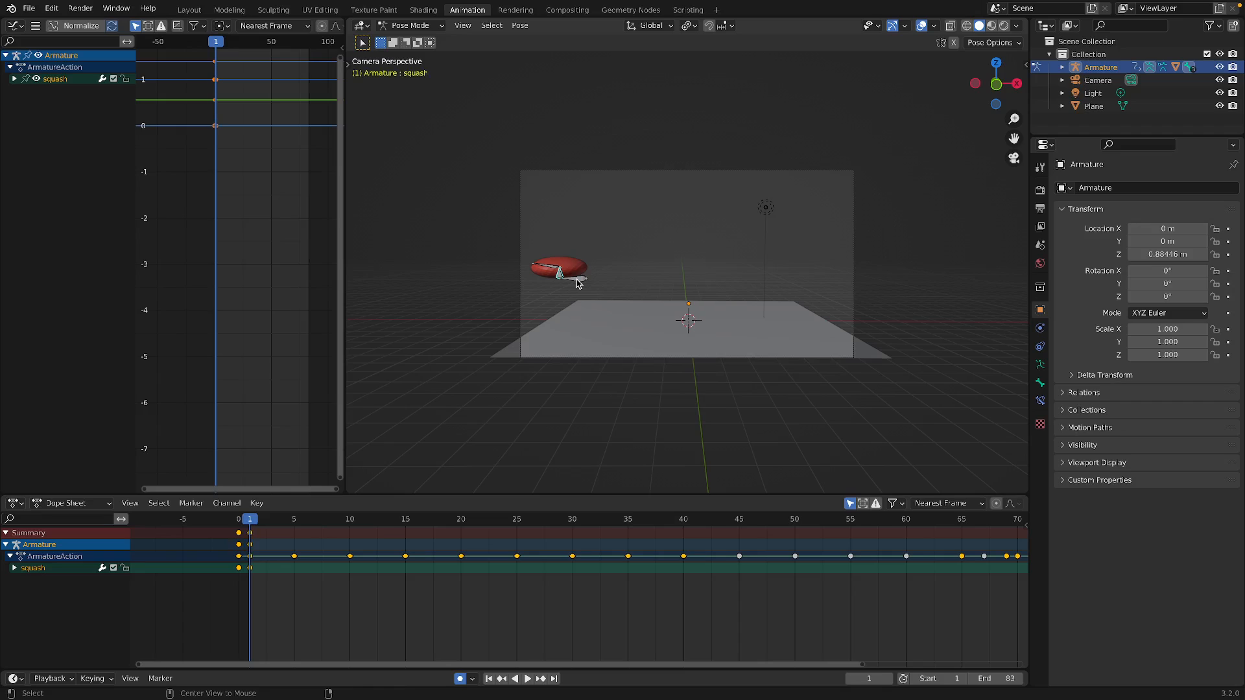
{"action": "key", "text": "alt+s"}
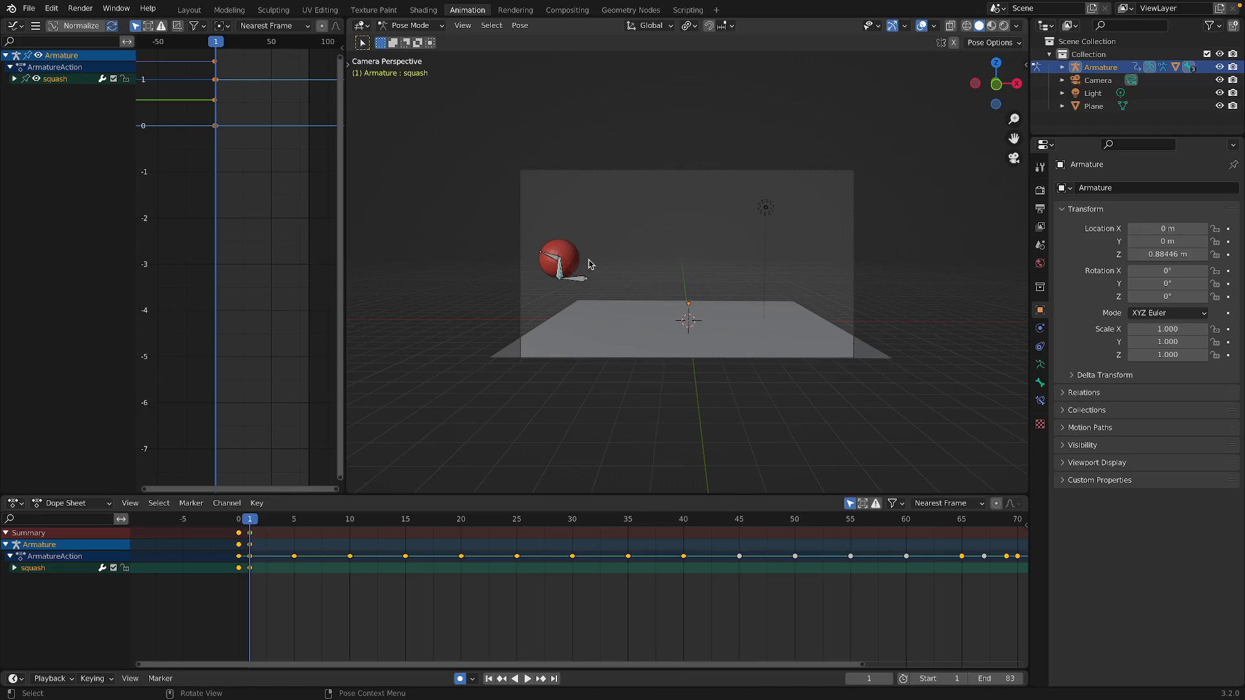
{"action": "key", "text": "s"}
{"action": "key", "text": "z"}
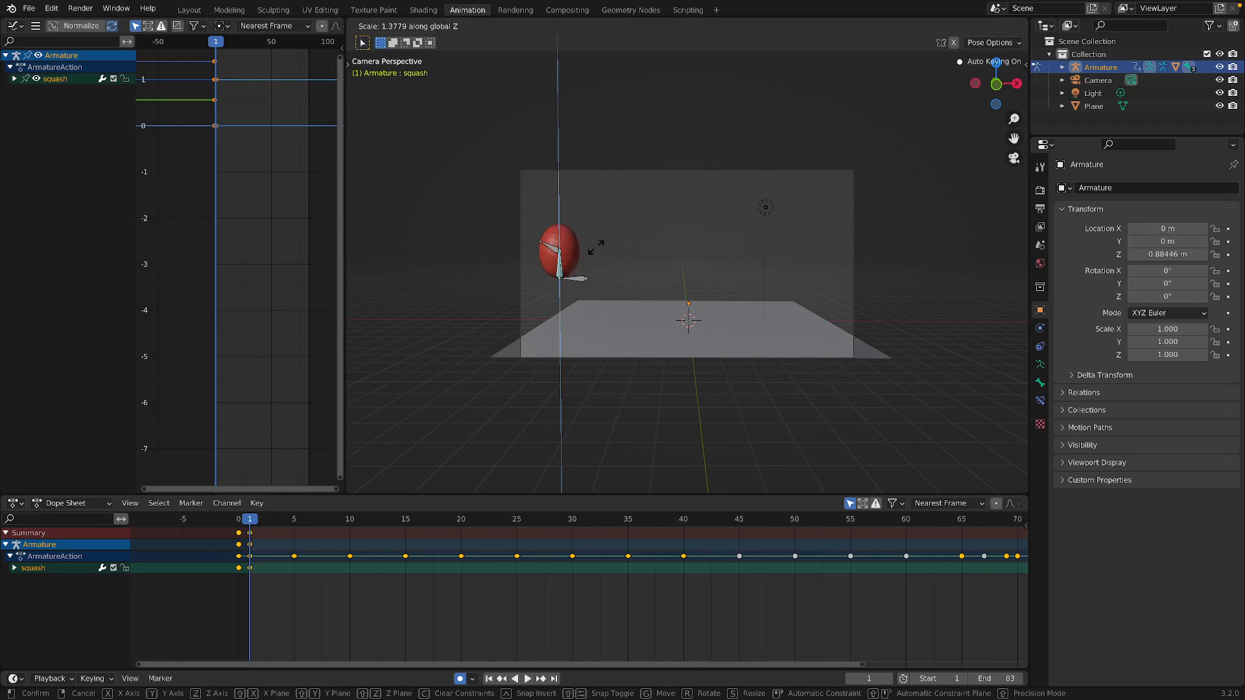
{"action": "left_click", "coordinate": [596, 249]}
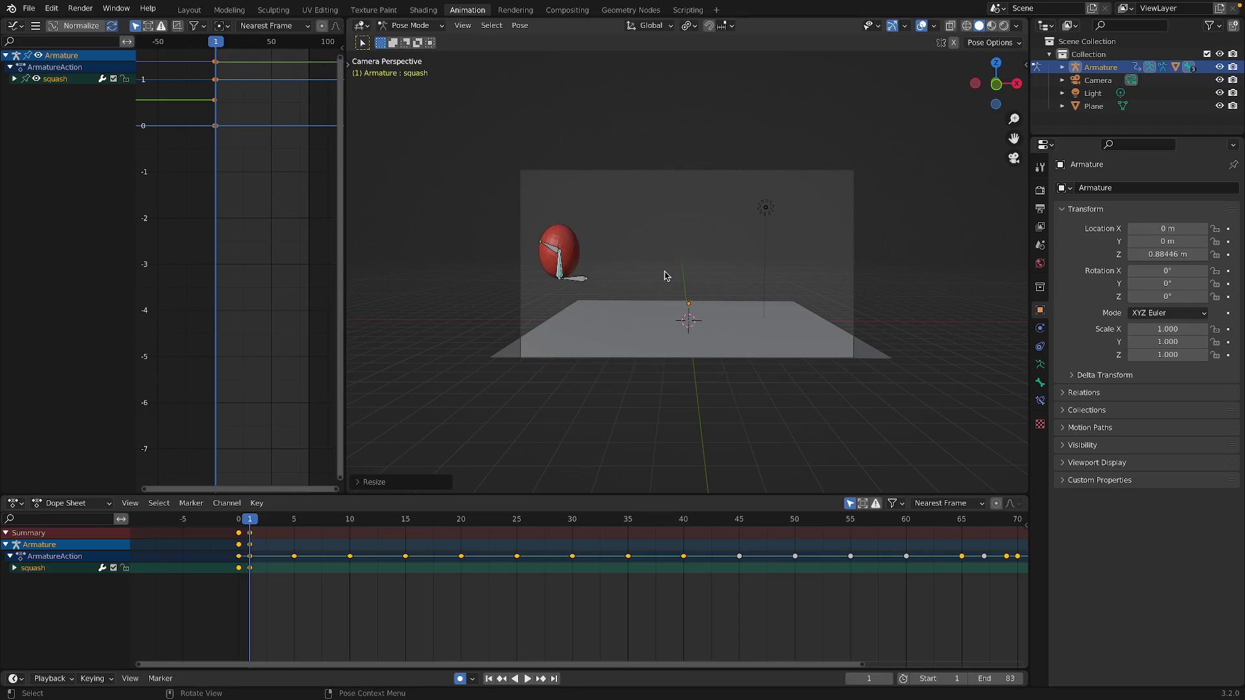
Narrow the squash bone at frame 1 in X and Y, keeping Z locked.
{"action": "key", "text": "shift+z"}
{"action": "key", "text": "shift+z"}
{"action": "key", "text": "s"}
{"action": "key", "text": "shift+z"}
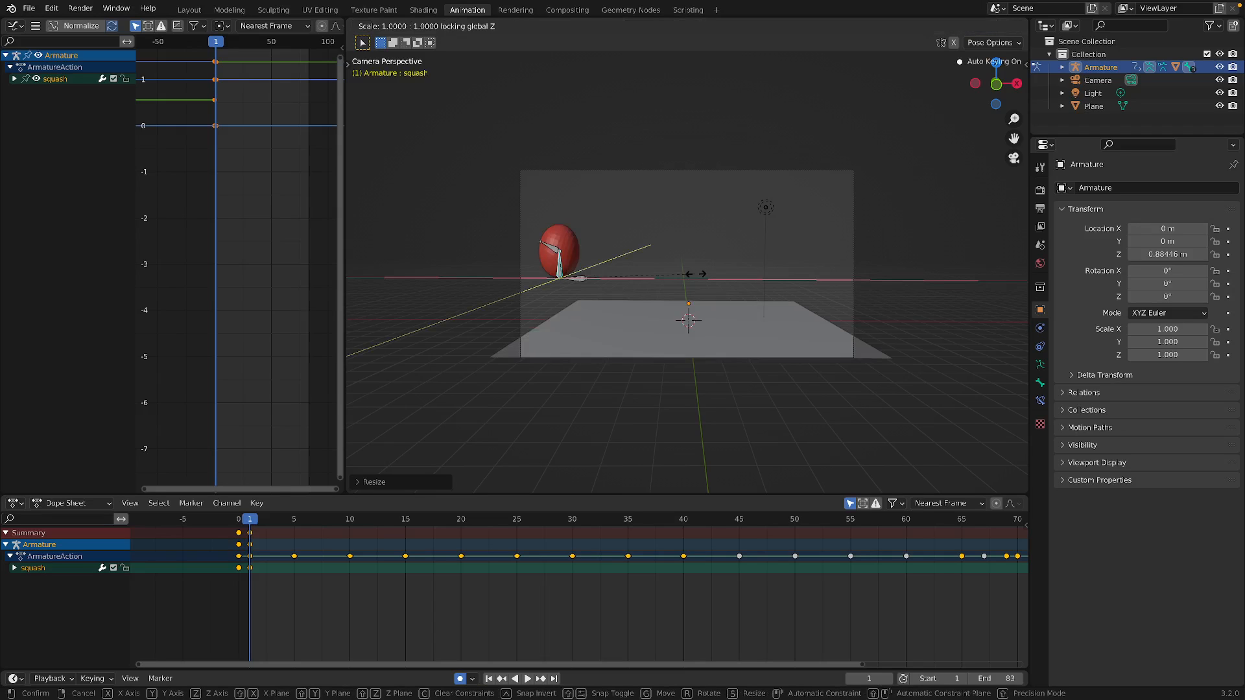
{"action": "left_click", "coordinate": [649, 269]}
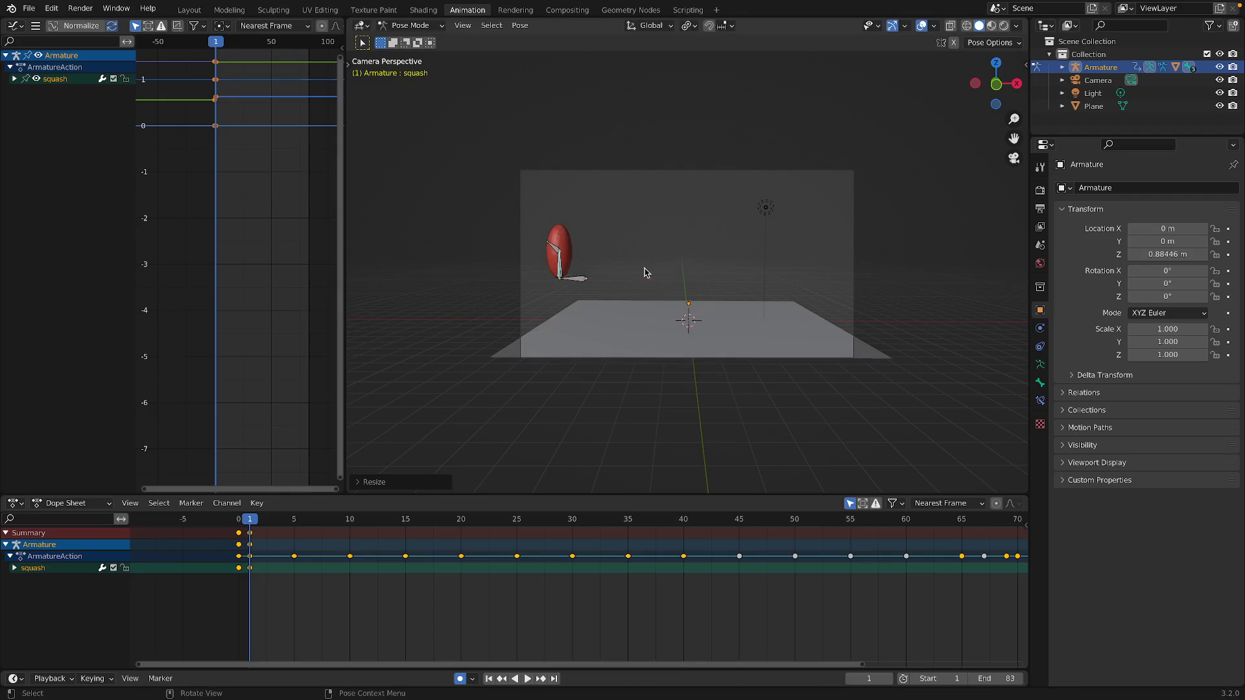
Play back the first squash from frame 0, and reset the squash bone's scale at frame 5.
{"action": "key", "text": "space"}
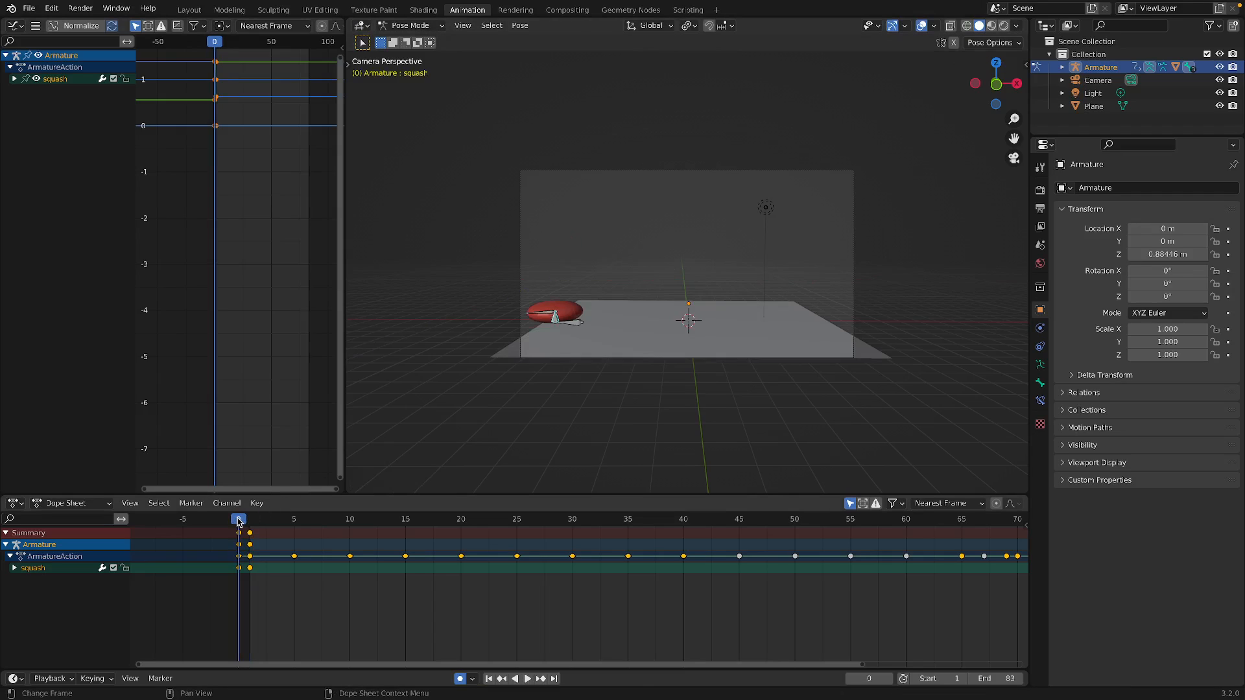
{"action": "key", "text": "space"}
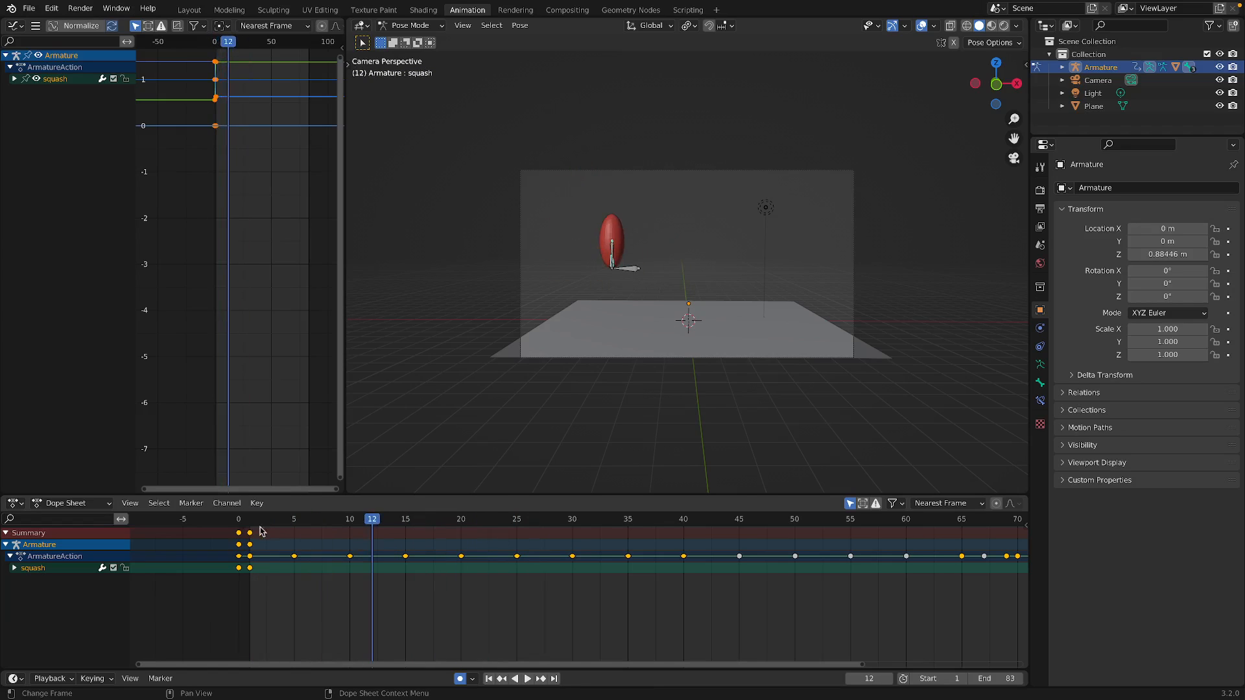
{"action": "key", "text": "space"}
{"action": "left_click", "coordinate": [291, 524]}
{"action": "key", "text": "space"}
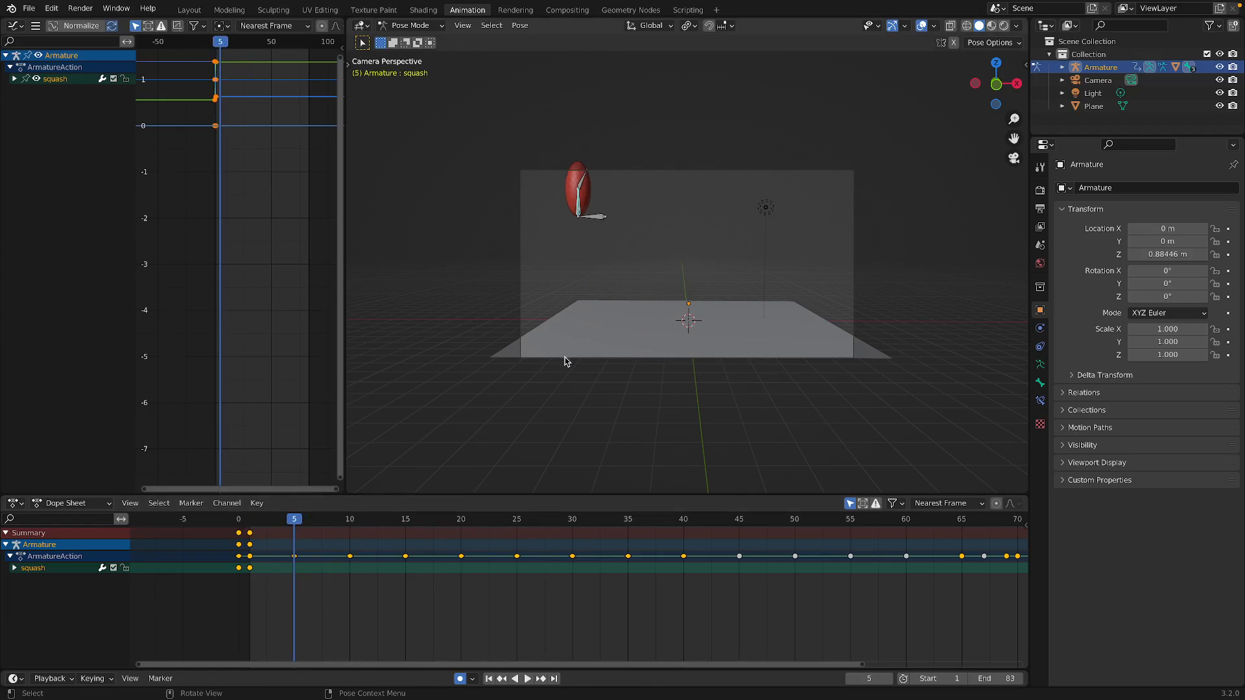
{"action": "key", "text": "alt+s"}
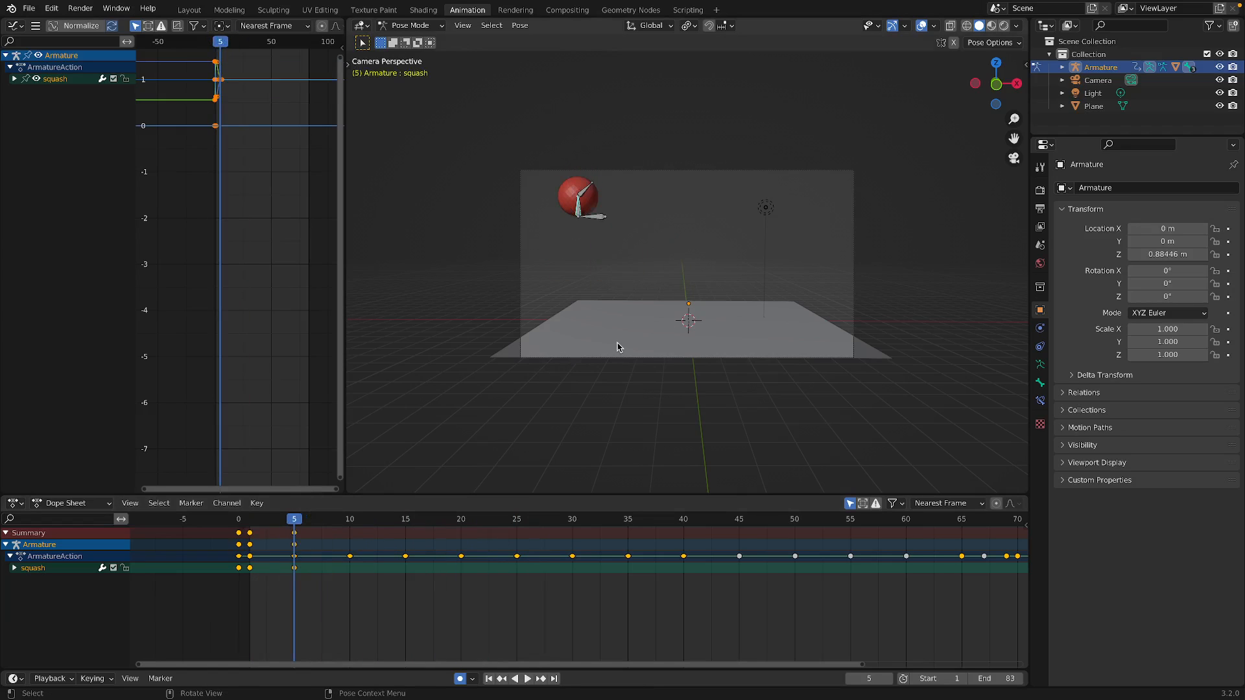
Keyframe the squash bone's unscaled shape at frames 15, 25 and 35.
{"action": "key", "text": "space"}
{"action": "left_click", "coordinate": [394, 519]}
{"action": "mouse_move", "coordinate": [395, 519]}
{"action": "left_mouse_down"}
{"action": "mouse_move", "coordinate": [328, 519]}
{"action": "mouse_move", "coordinate": [407, 524]}
{"action": "left_mouse_up"}
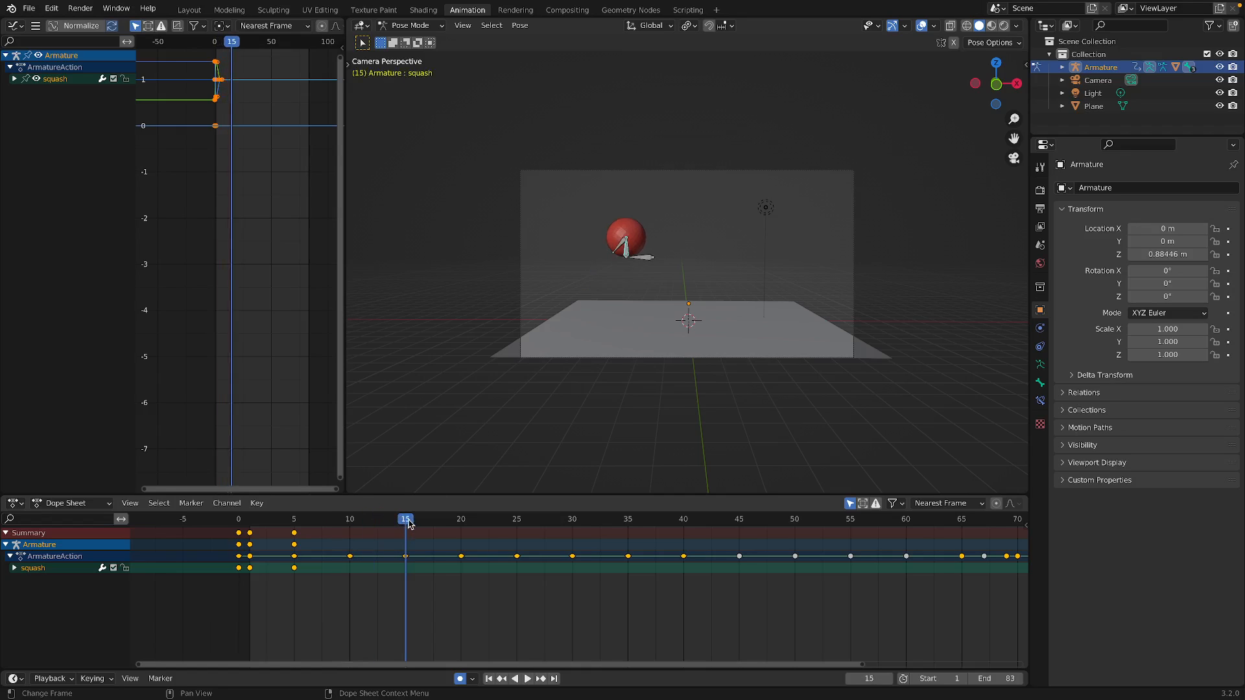
{"action": "key", "text": "i"}
{"action": "left_click", "coordinate": [524, 520]}
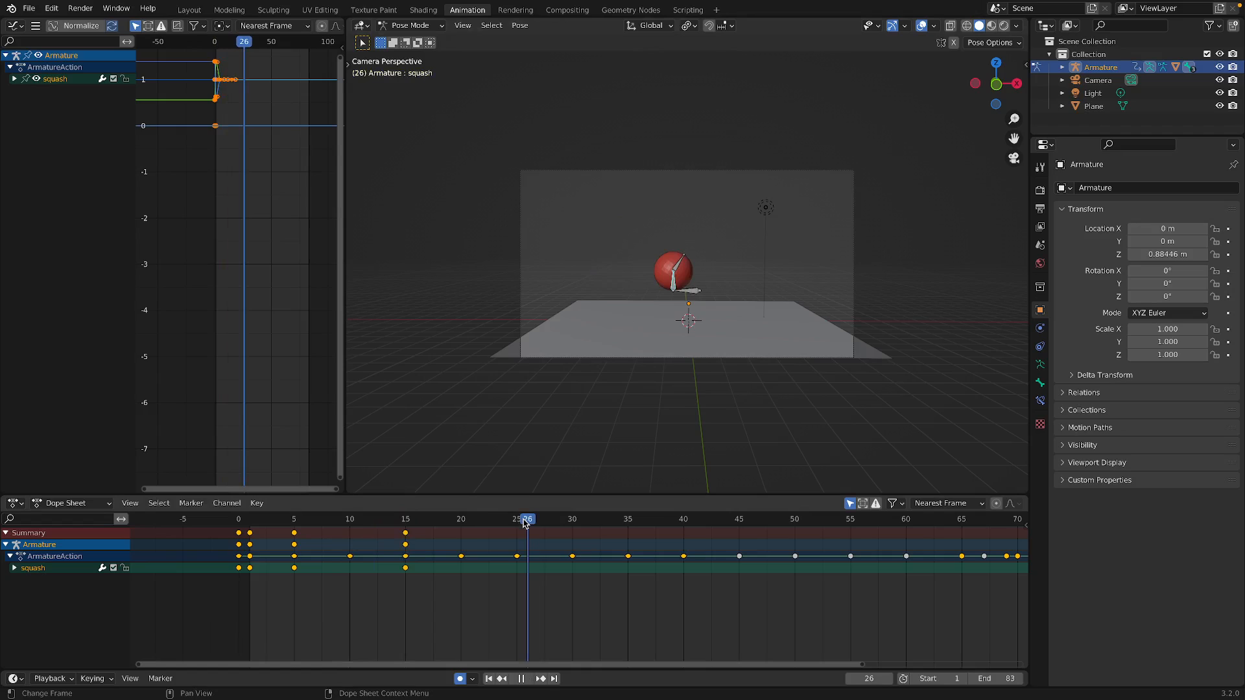
{"action": "left_click_drag", "start_coordinate": [526, 522], "coordinate": [248, 526]}
{"action": "key", "text": "i"}
{"action": "key", "text": "i"}
{"action": "left_click", "coordinate": [686, 523]}
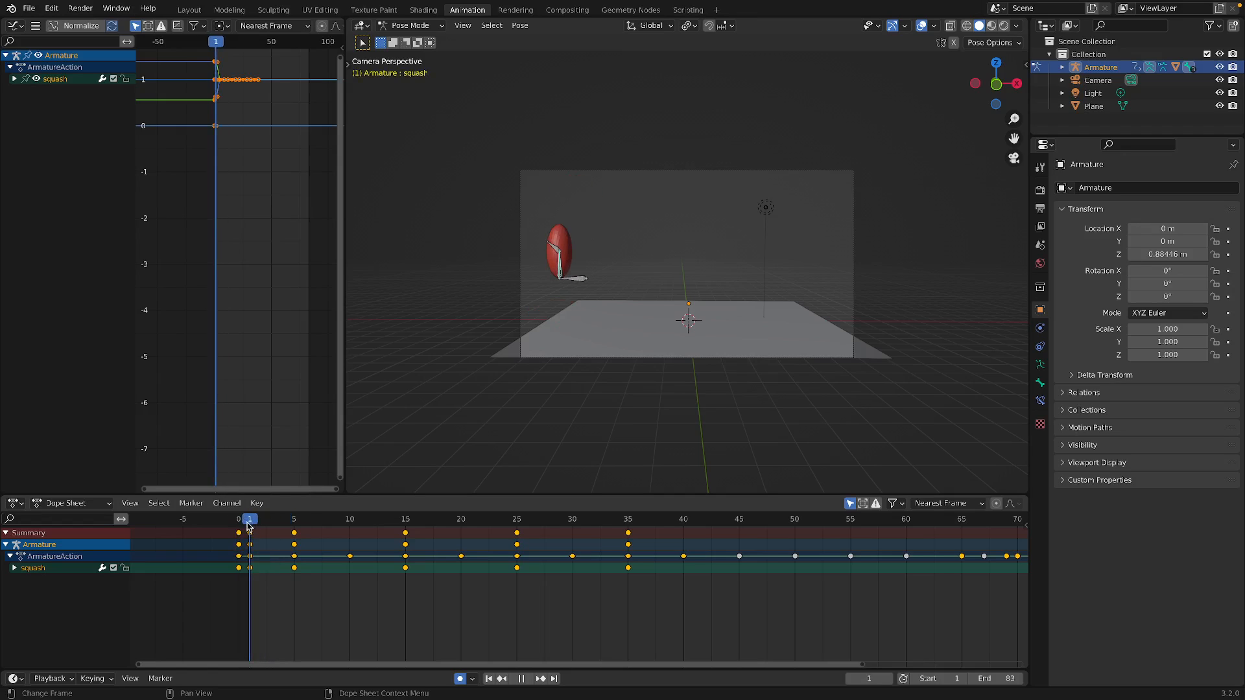
Duplicate the squash keyframe from frame 0 to frame 10 and the stretch keyframe from frame 1 to frame 9.
{"action": "key", "text": "alt+a"}
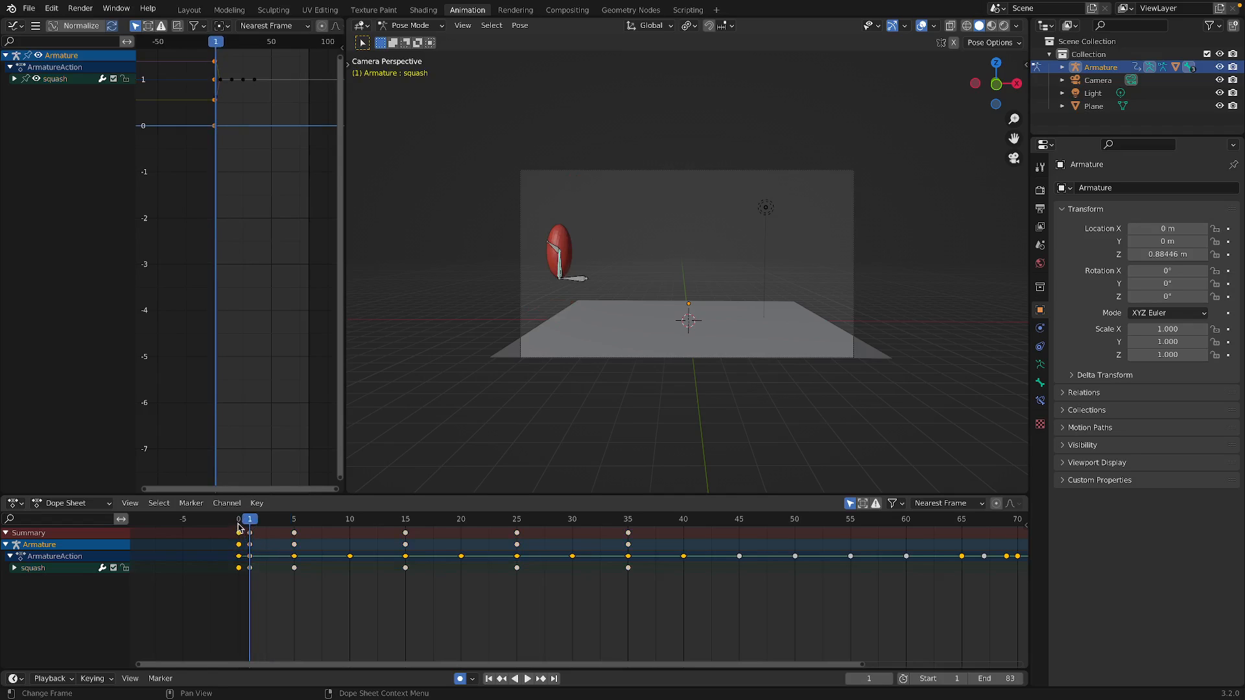
{"action": "left_click", "coordinate": [238, 524]}
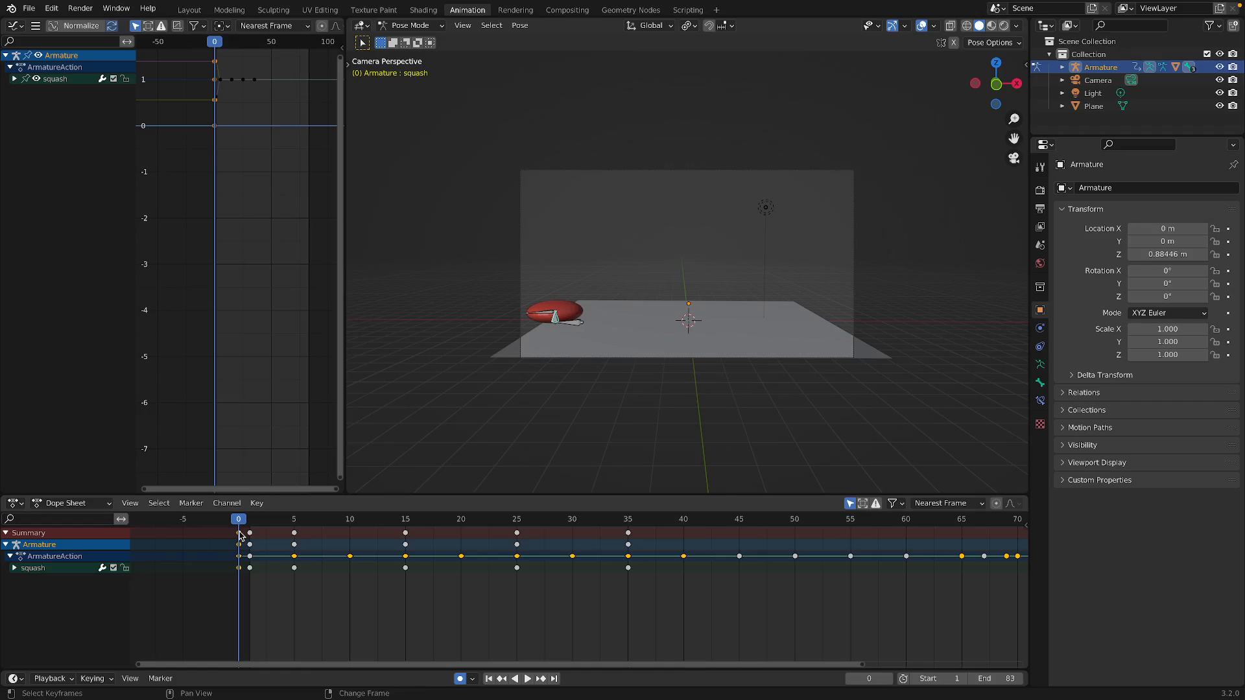
{"action": "left_click_drag", "start_coordinate": [240, 533], "coordinate": [351, 532]}
{"action": "right_click", "coordinate": [351, 532]}
{"action": "left_click_drag", "start_coordinate": [250, 533], "coordinate": [342, 533]}
Review the bounce, and at frame 9 reset the squash bone's scale and stretch it slightly along Z.
{"action": "key", "text": "space"}
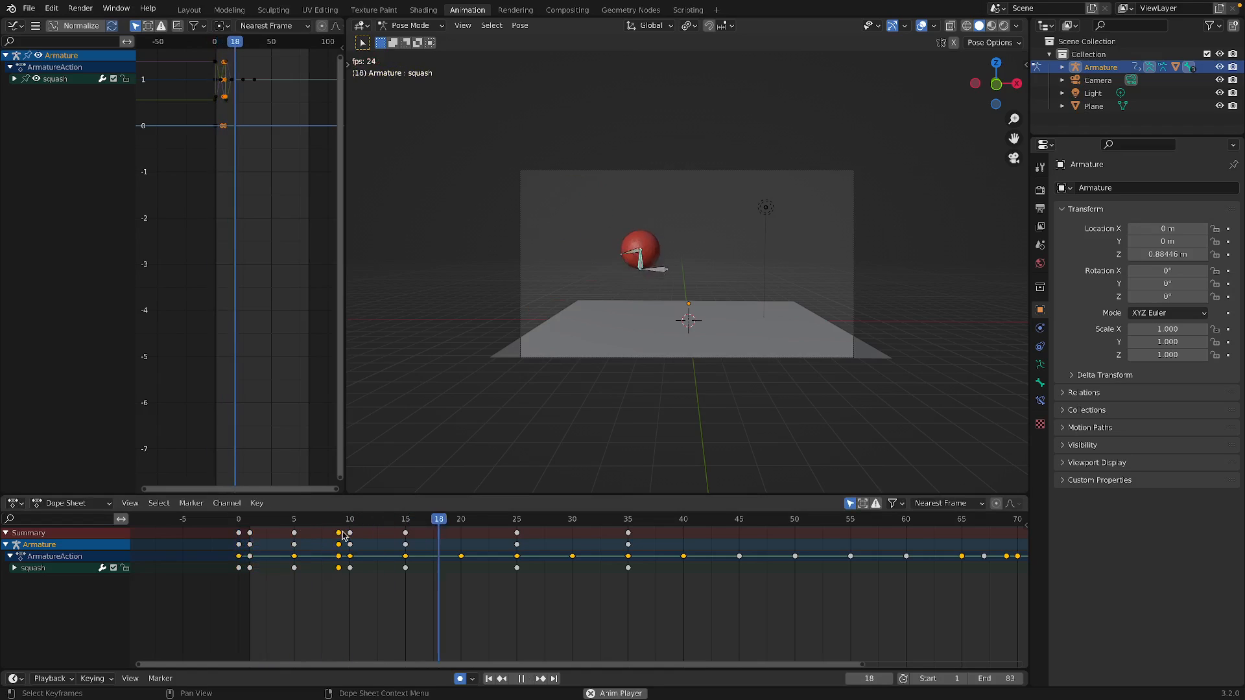
{"action": "left_click", "coordinate": [234, 522]}
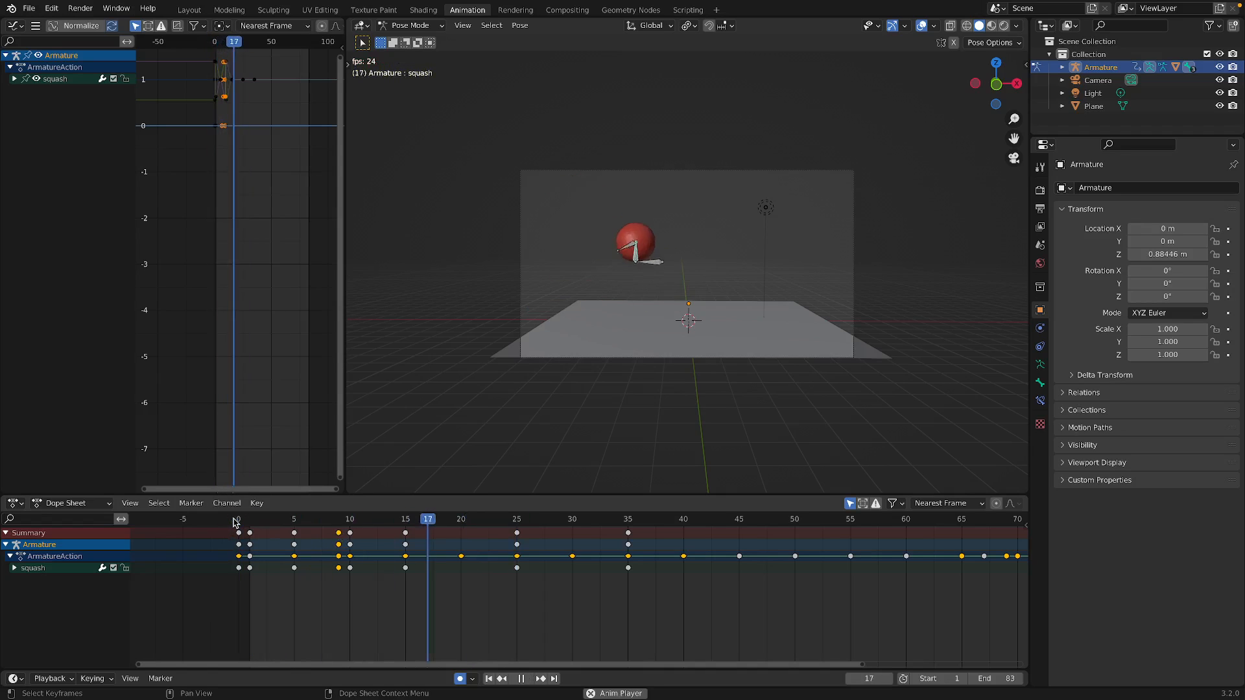
{"action": "left_click_drag", "start_coordinate": [235, 522], "coordinate": [342, 522]}
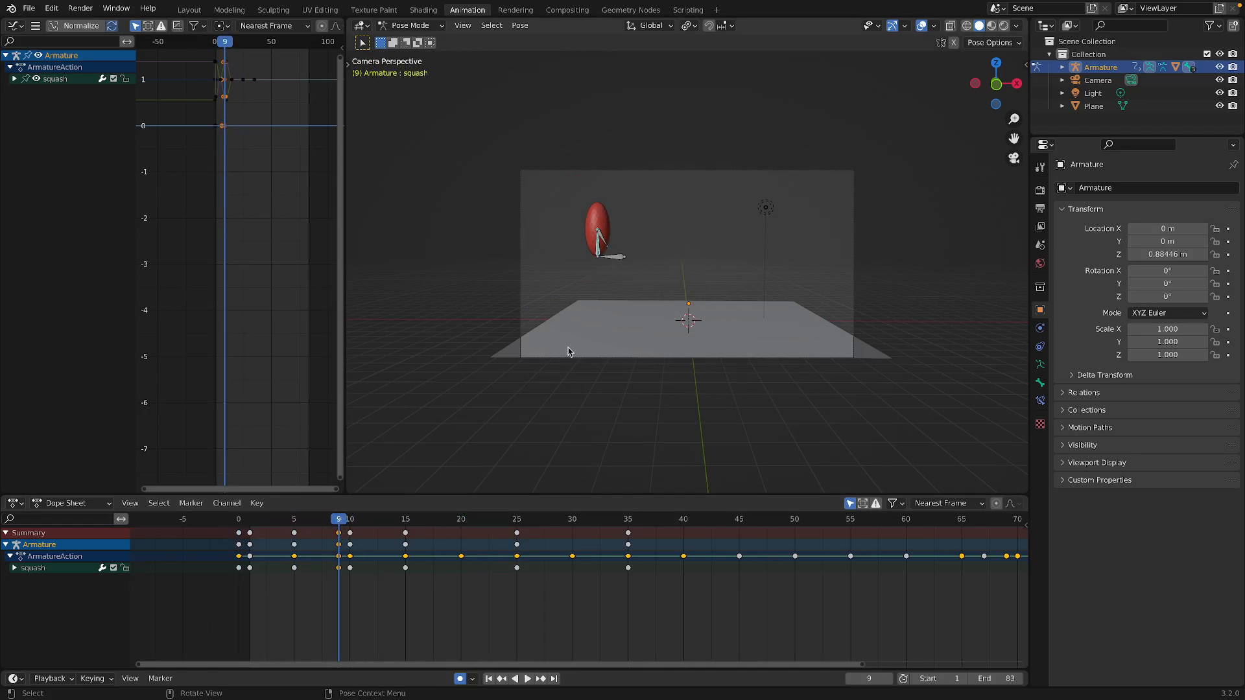
{"action": "left_click", "coordinate": [347, 523]}
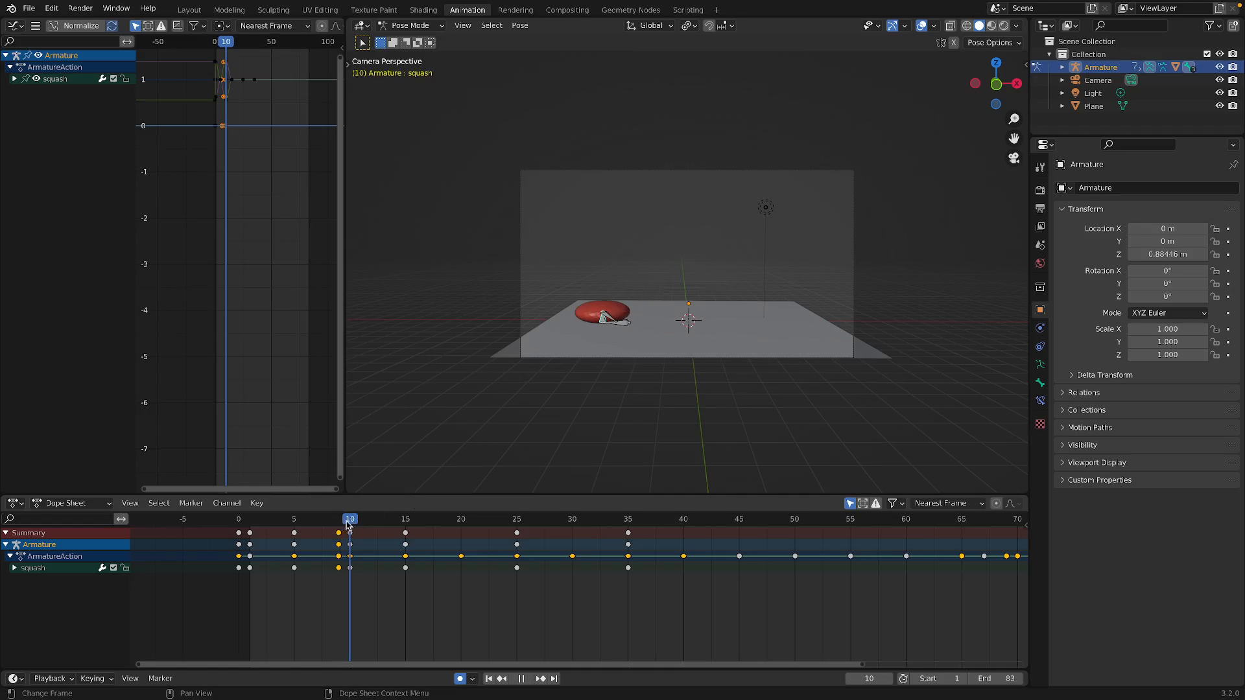
{"action": "left_click_drag", "start_coordinate": [347, 523], "coordinate": [344, 524]}
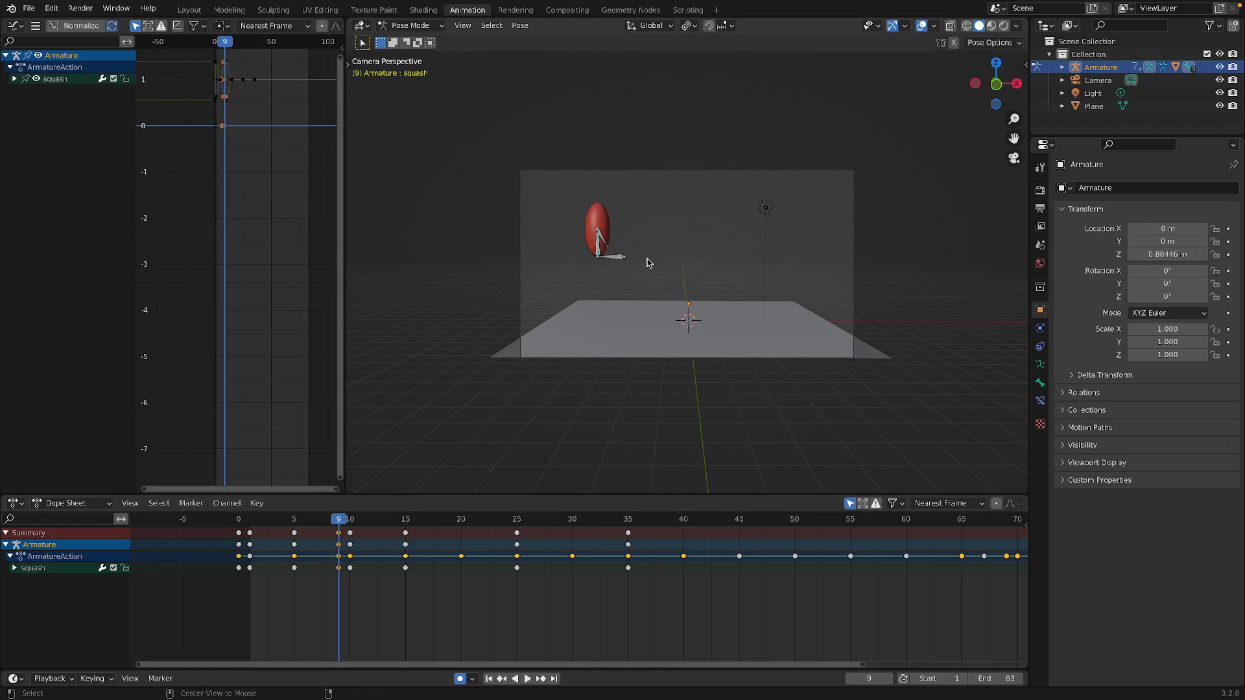
{"action": "key", "text": "alt+s"}
{"action": "key", "text": "s"}
{"action": "key", "text": "z"}
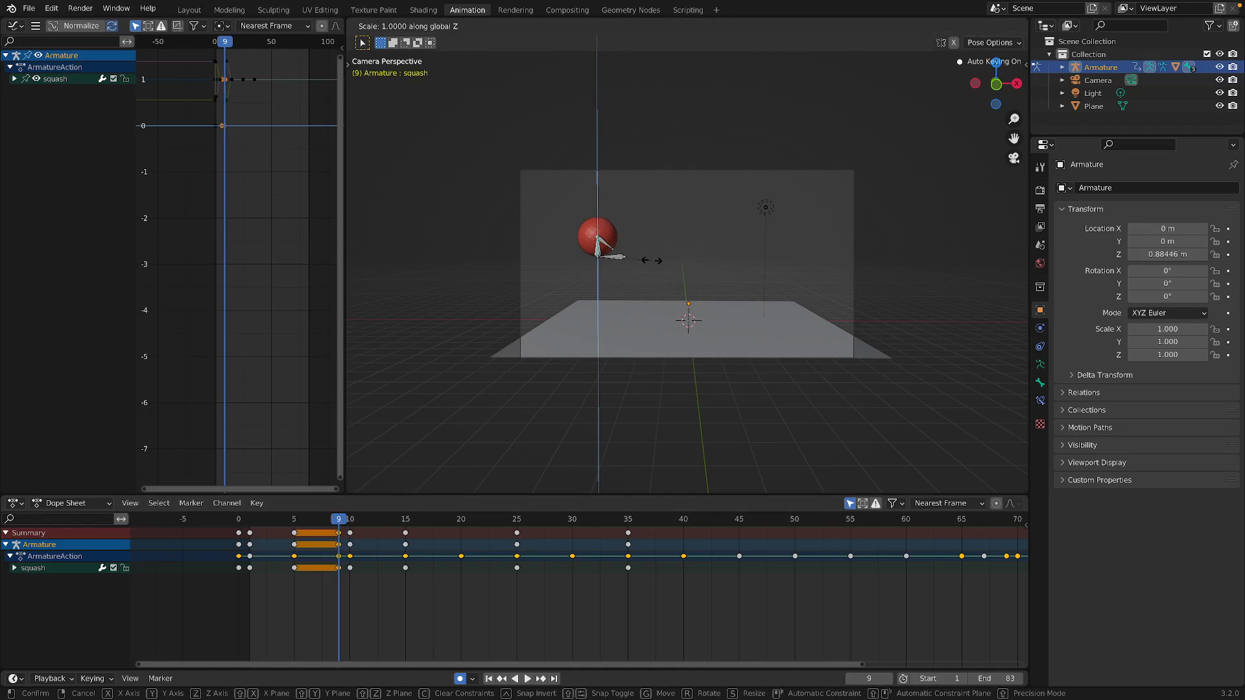
{"action": "left_click", "coordinate": [658, 275]}
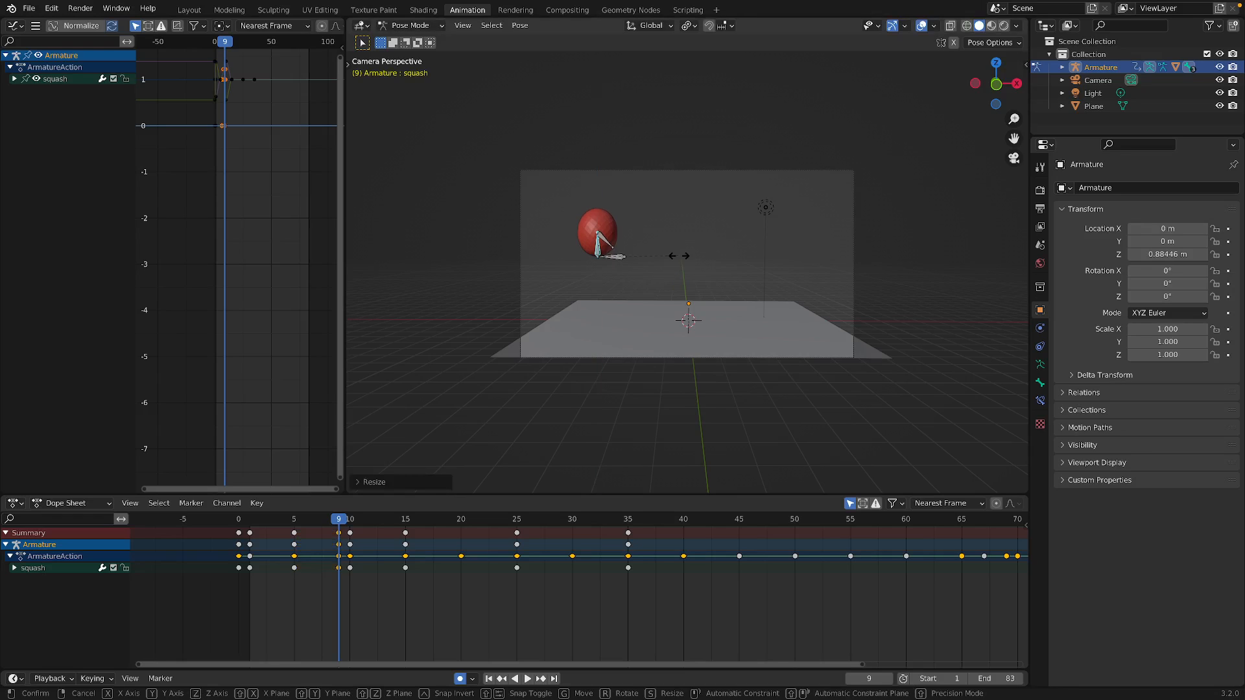
Narrow the squash bone in X and Y at frame 9, and play back the bounce.
{"action": "key", "text": "s"}
{"action": "key", "text": "shift+z"}
{"action": "left_click", "coordinate": [651, 256]}
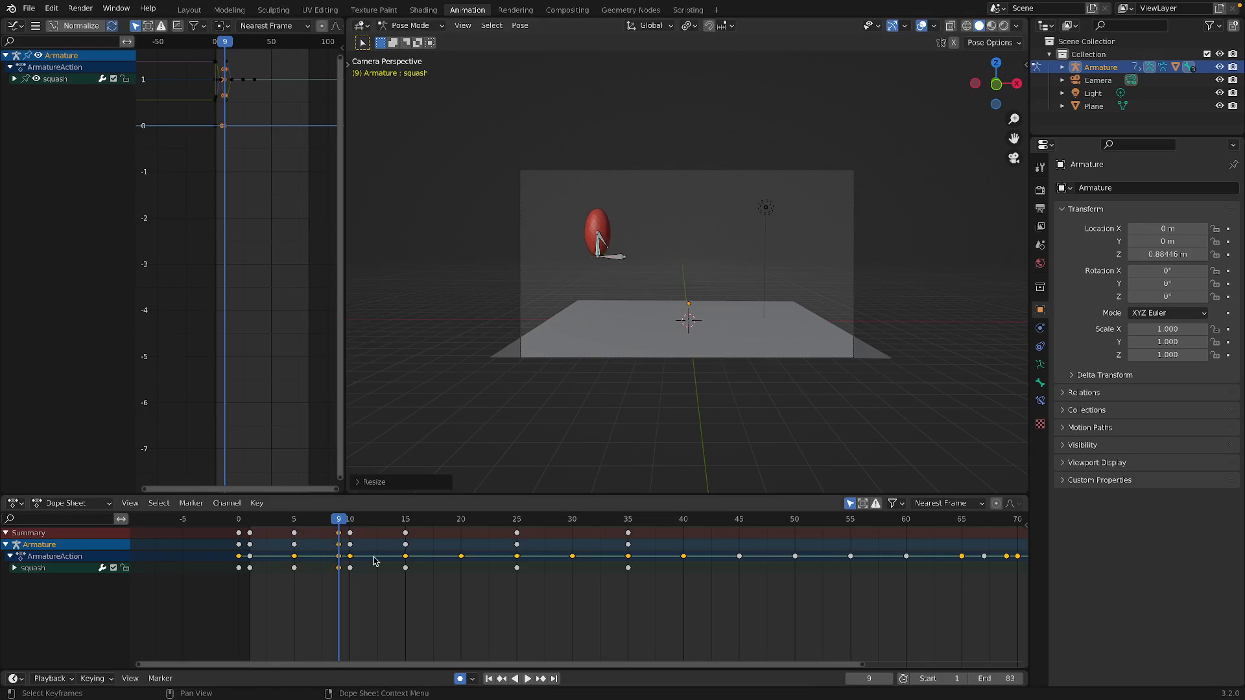
{"action": "key", "text": "space"}
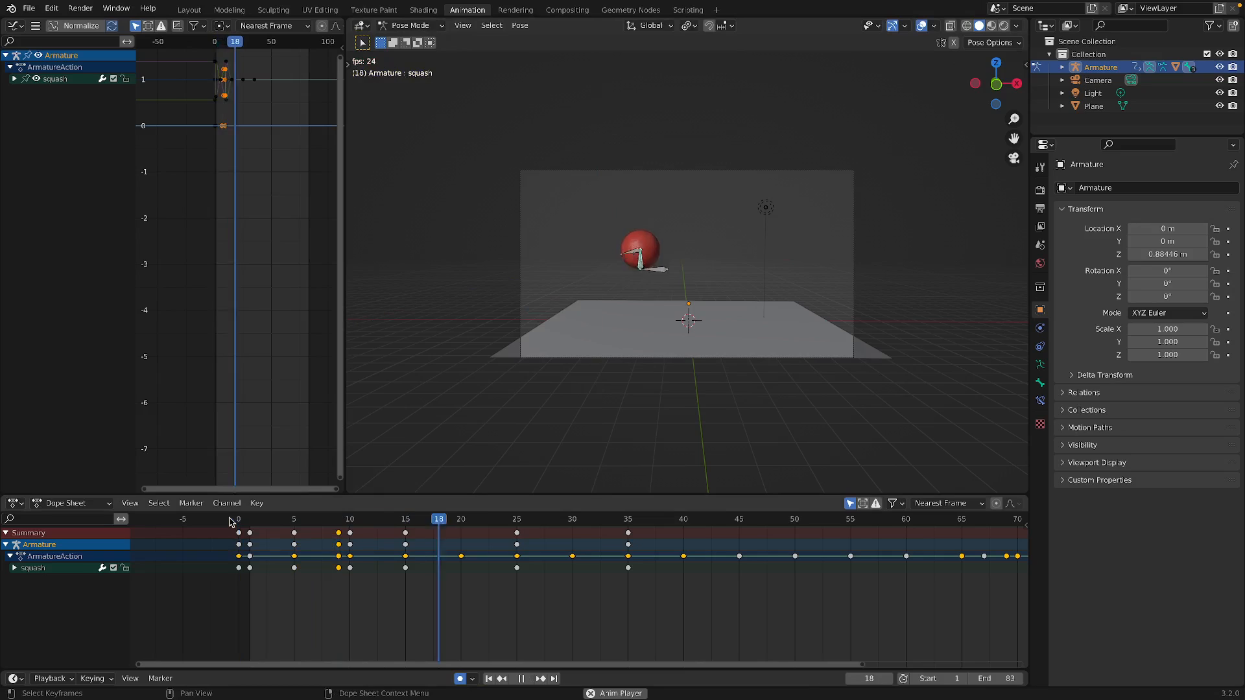
{"action": "key", "text": "space"}
{"action": "left_click", "coordinate": [260, 524]}
{"action": "key", "text": "space"}
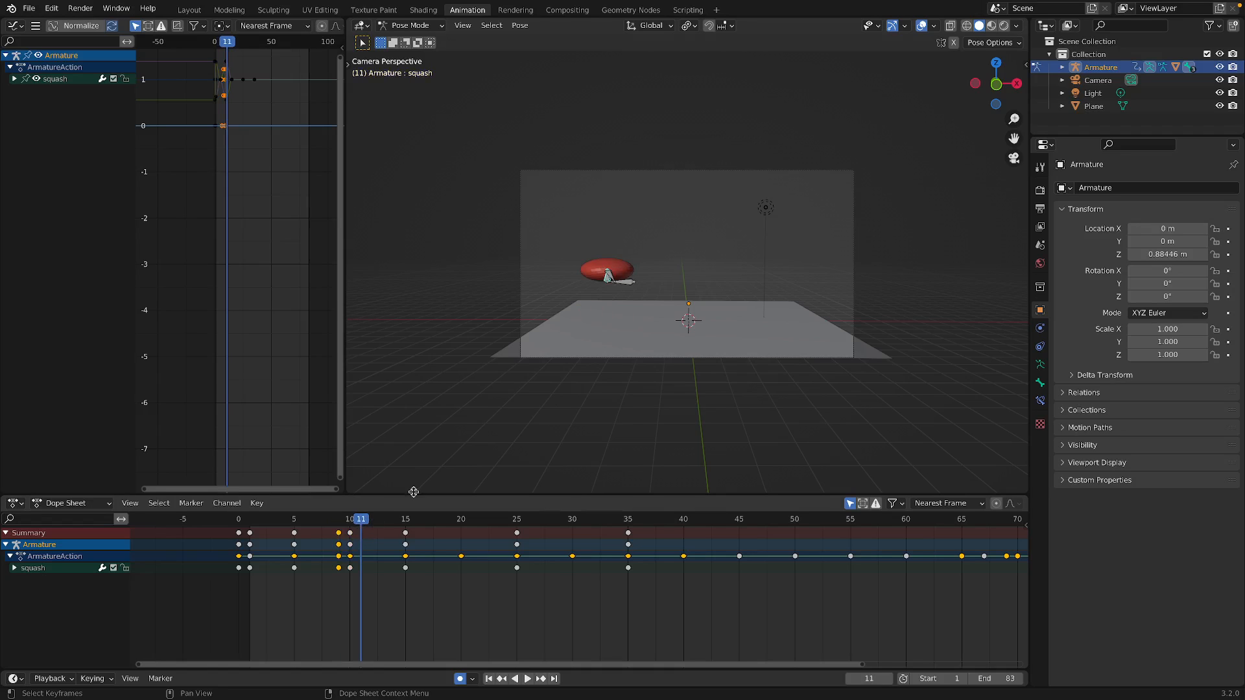
Reset the squash bone's scale at frame 11, stretch it along Z, and narrow it in X and Y by about 0.74.
{"action": "key", "text": "alt+s"}
{"action": "key", "text": "s"}
{"action": "key", "text": "z"}
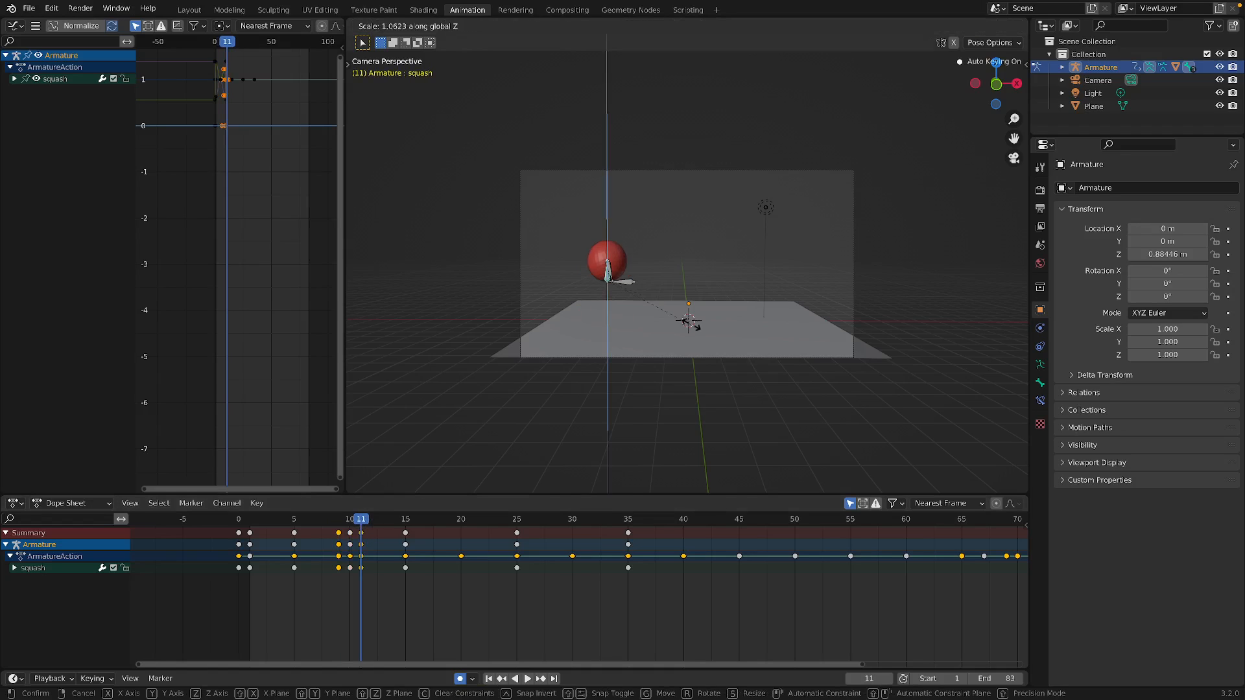
{"action": "left_click", "coordinate": [707, 342]}
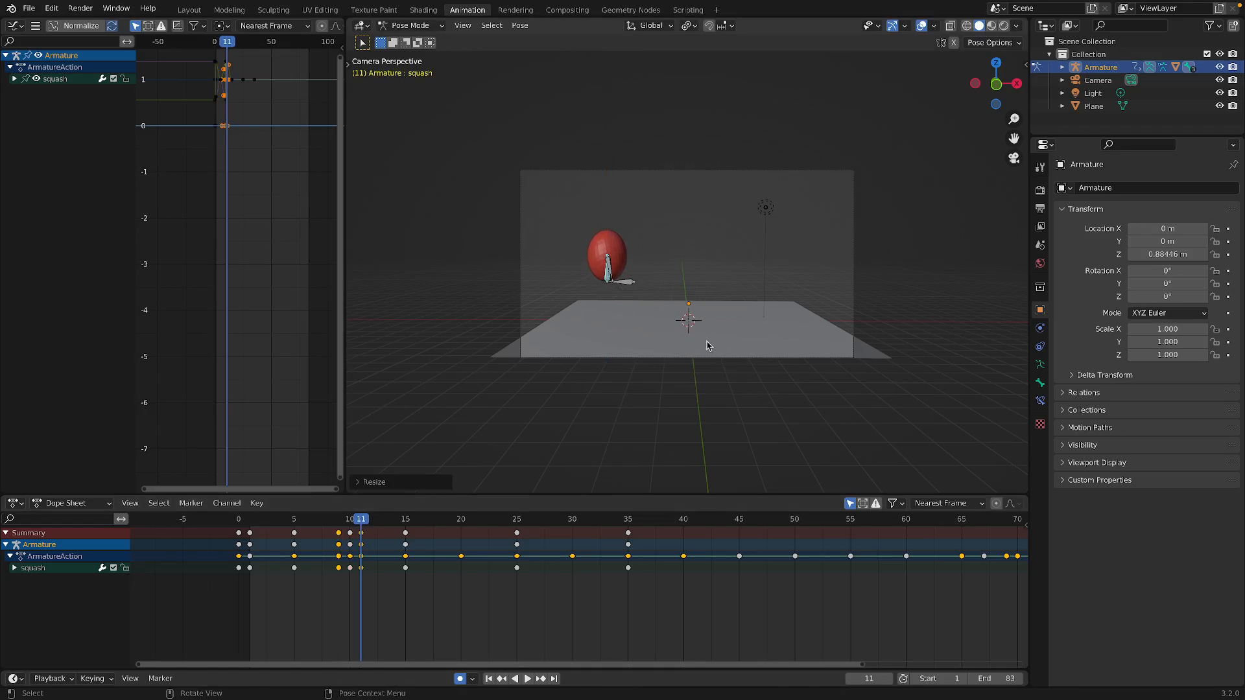
{"action": "key", "text": "s"}
{"action": "key", "text": "shift+z"}
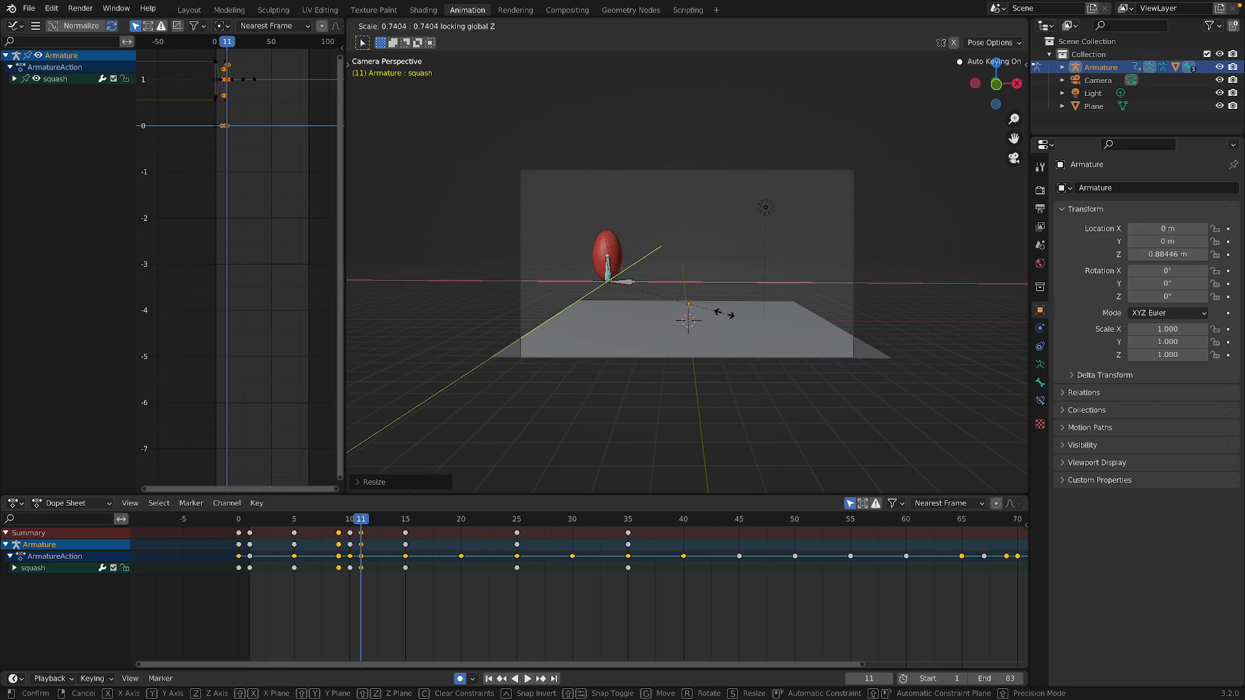
{"action": "left_click", "coordinate": [728, 310]}
{"action": "key", "text": "space"}
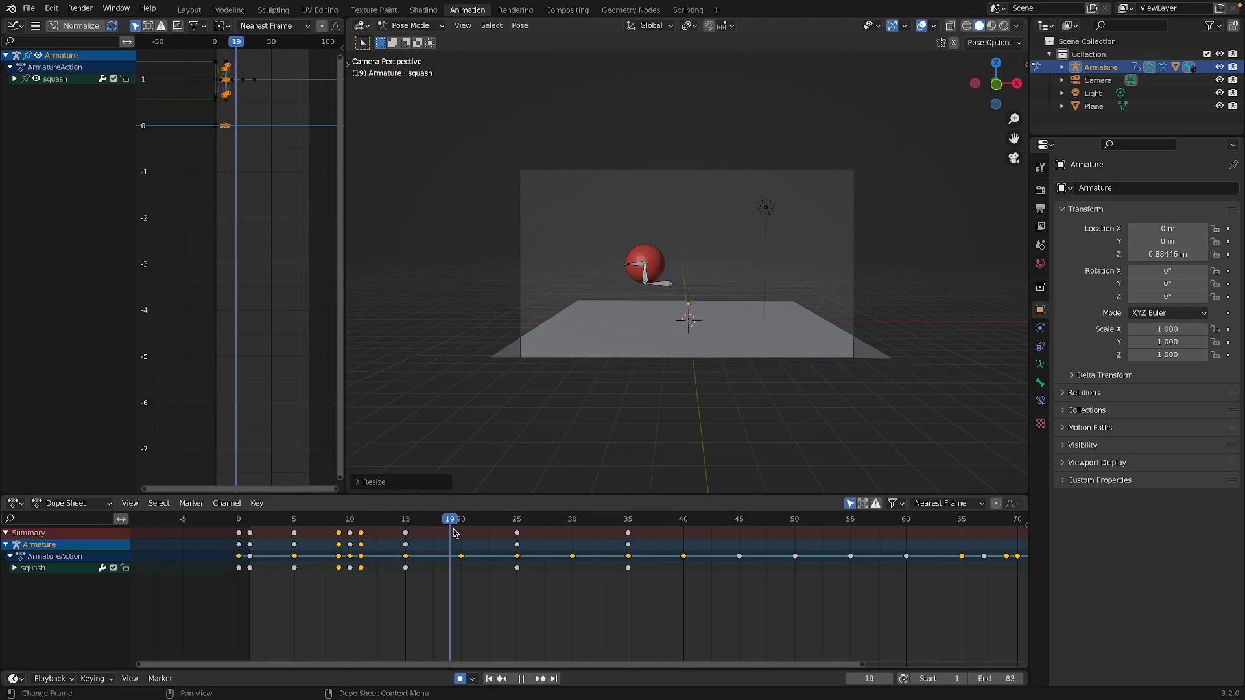
At frame 19, stretch the squash bone along Z by about 1.2 and narrow it slightly in X and Y.
{"action": "key", "text": "space"}
{"action": "key", "text": "s"}
{"action": "key", "text": "z"}
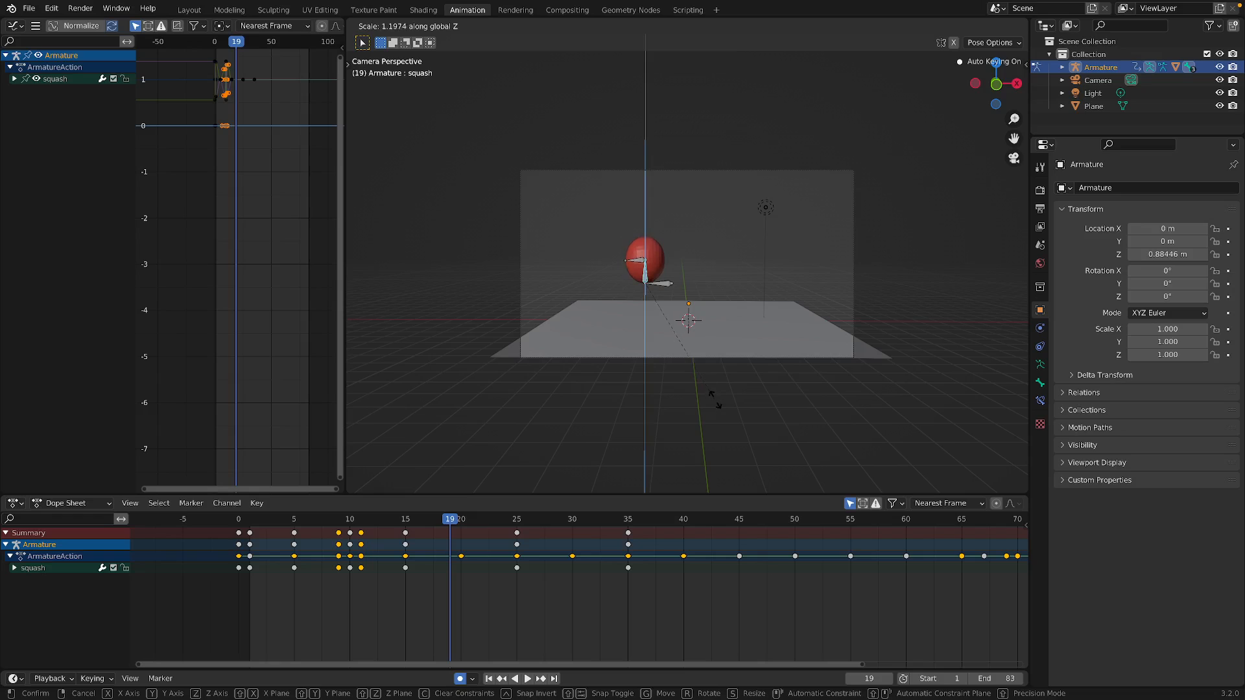
{"action": "left_click", "coordinate": [717, 406]}
{"action": "key", "text": "s"}
{"action": "key", "text": "shift+z"}
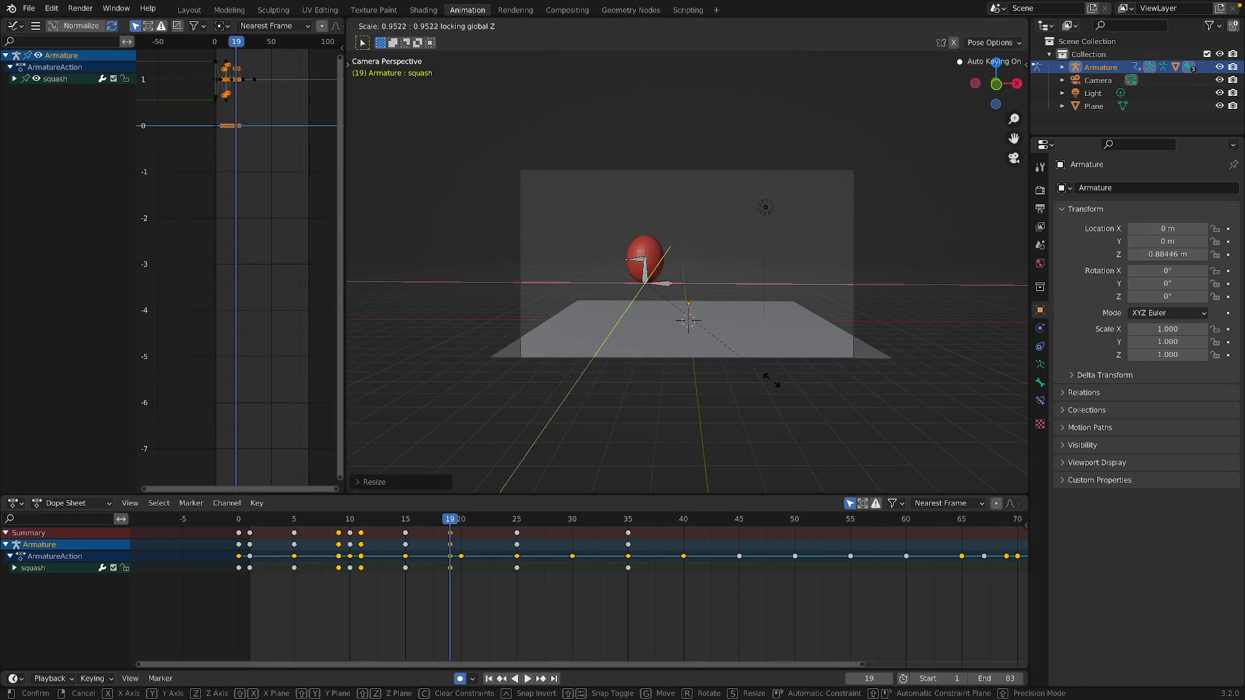
{"action": "left_click", "coordinate": [740, 365]}
At frame 20, reset the squash bone's scale, flatten it along Z and widen it in X and Y, and play back the bounce.
{"action": "left_click", "coordinate": [463, 521]}
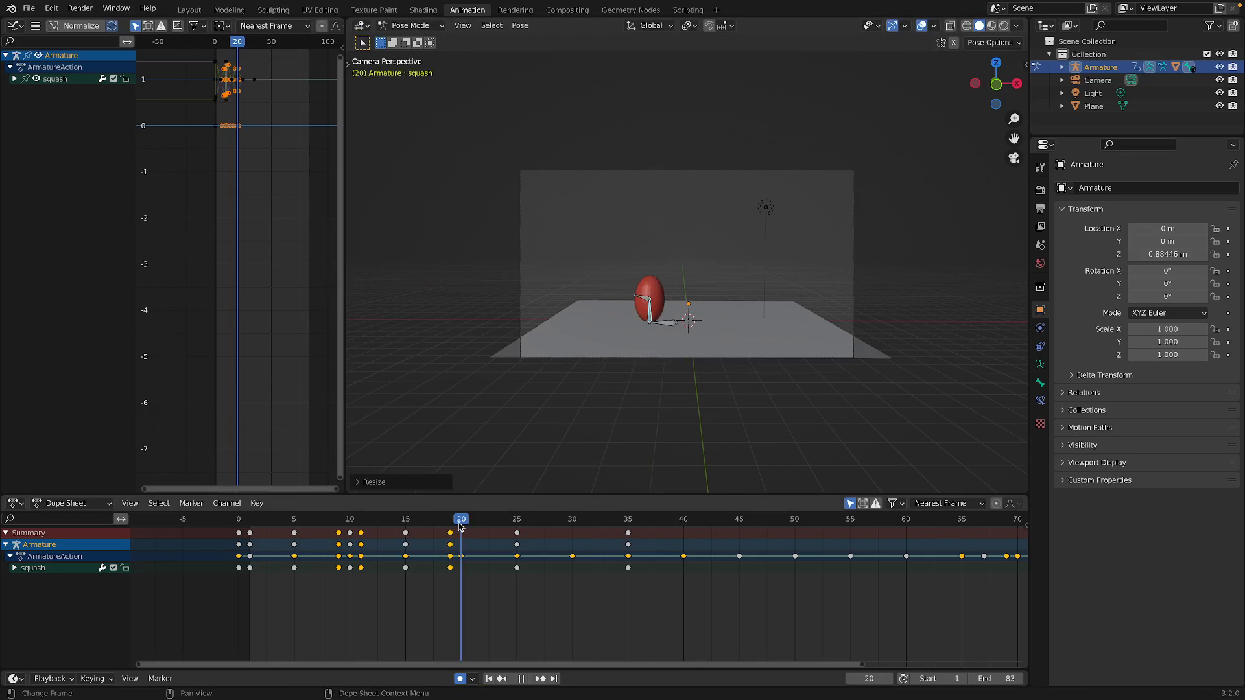
{"action": "key", "text": "alt+s"}
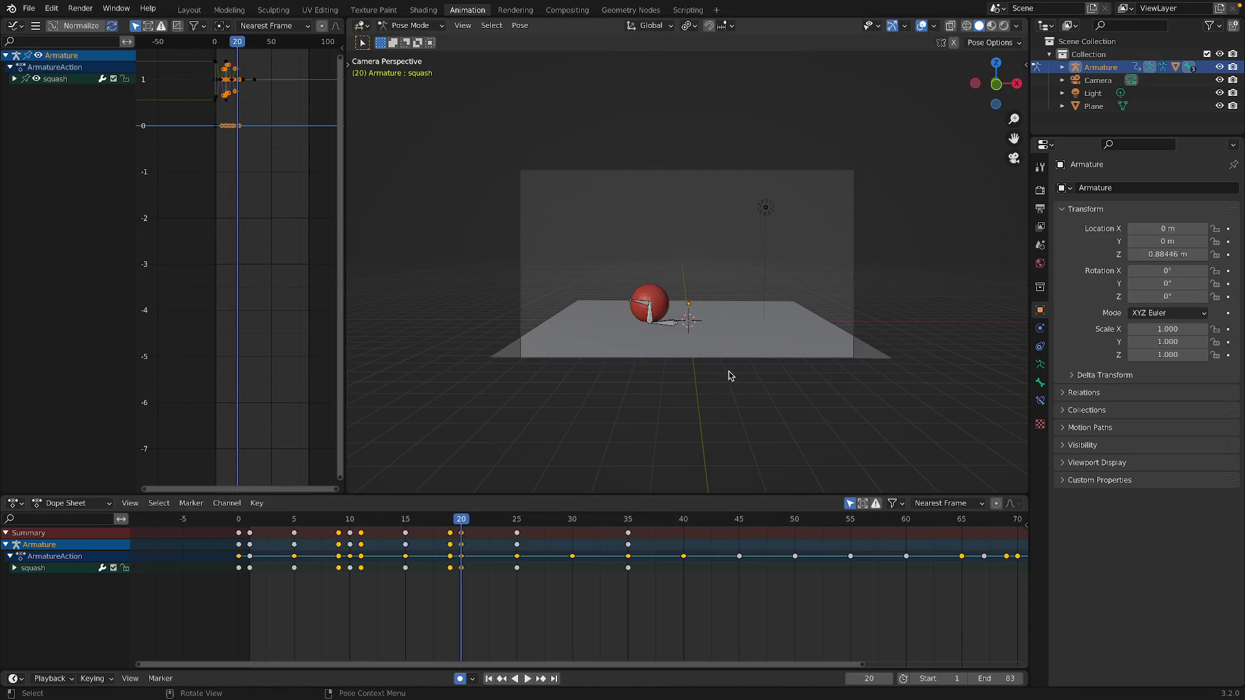
{"action": "key", "text": "s"}
{"action": "key", "text": "shift+z"}
{"action": "left_click", "coordinate": [711, 358]}
{"action": "key", "text": "s"}
{"action": "key", "text": "shift+z"}
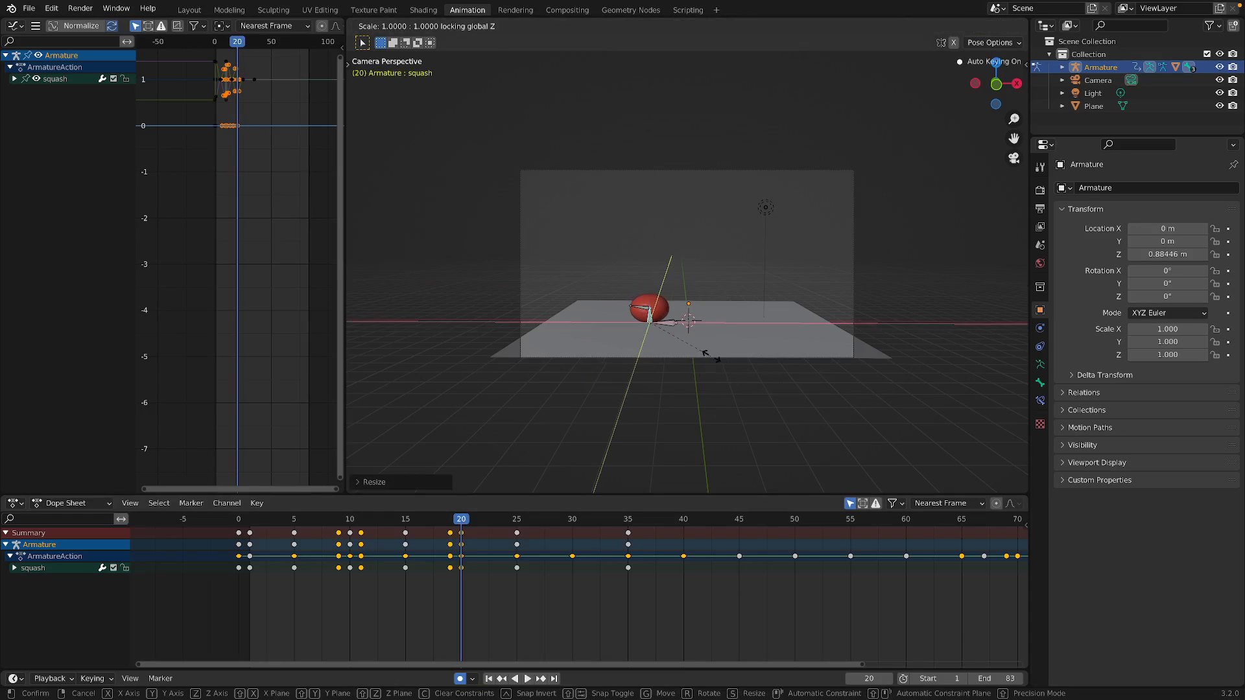
{"action": "left_click", "coordinate": [739, 363]}
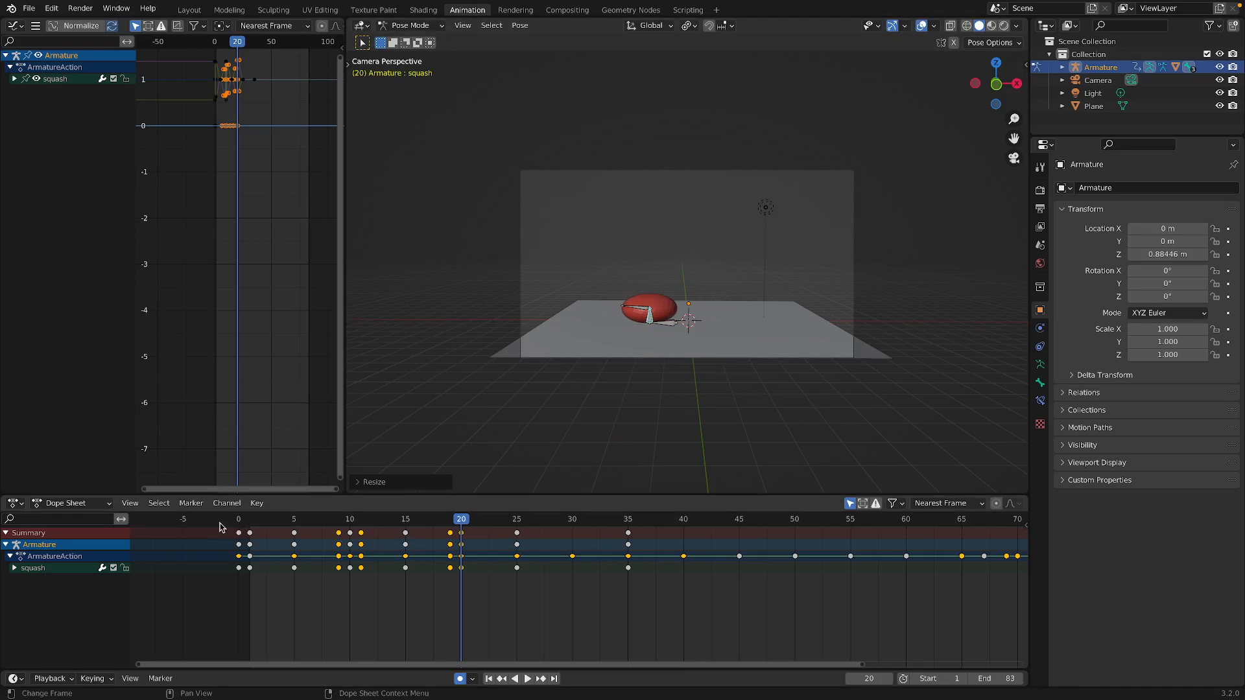
{"action": "key", "text": "space"}
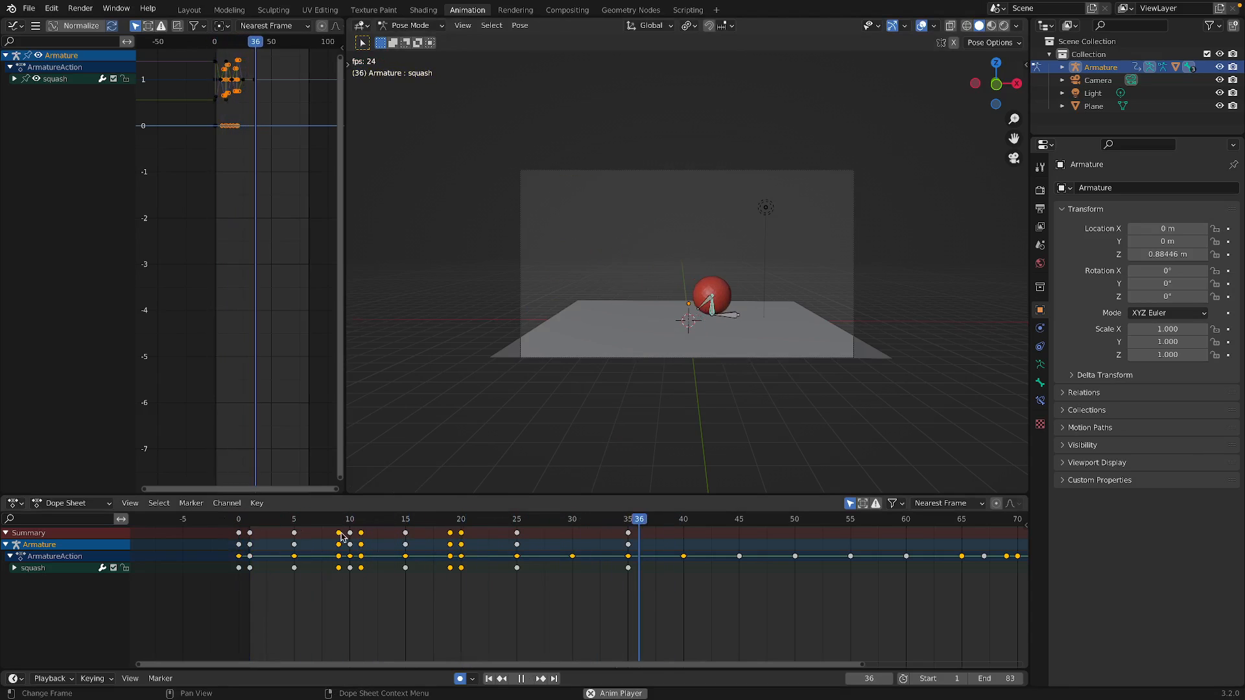
{"action": "key", "text": "space"}
At frame 21, stretch the squash bone along Z into a tall shape and narrow it in X and Y.
{"action": "left_click_drag", "start_coordinate": [438, 524], "coordinate": [472, 527]}
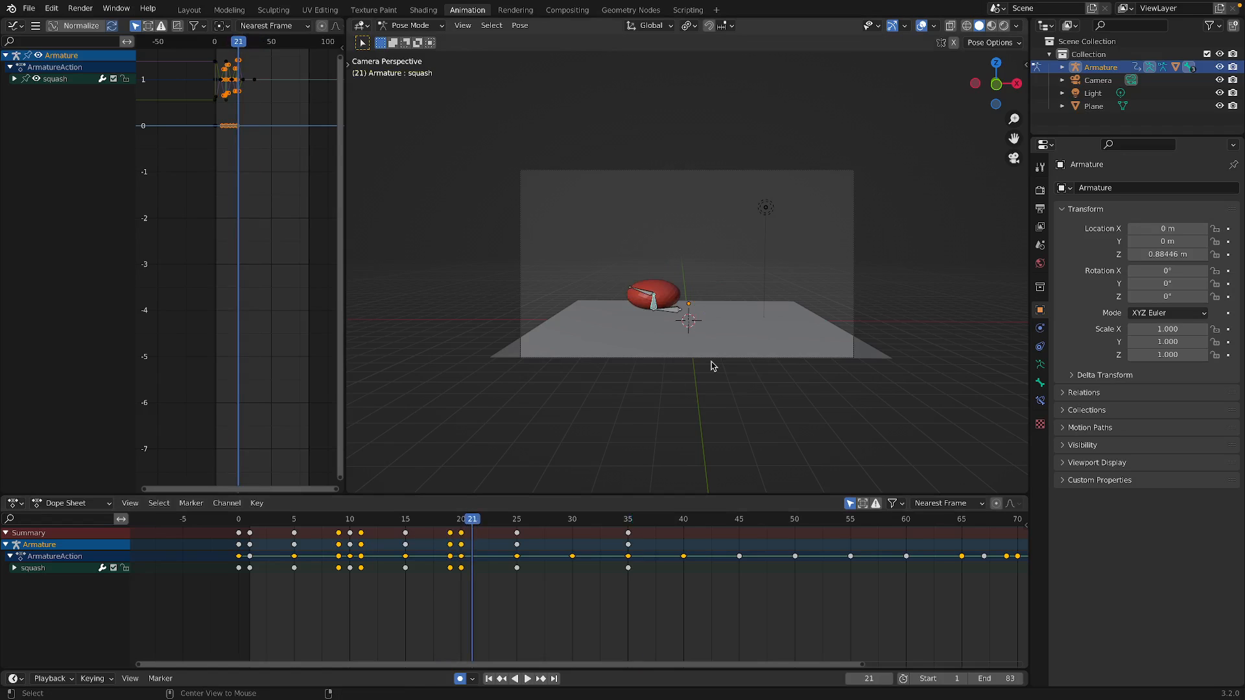
{"action": "key", "text": "s"}
{"action": "key", "text": "z"}
{"action": "left_click", "coordinate": [718, 384]}
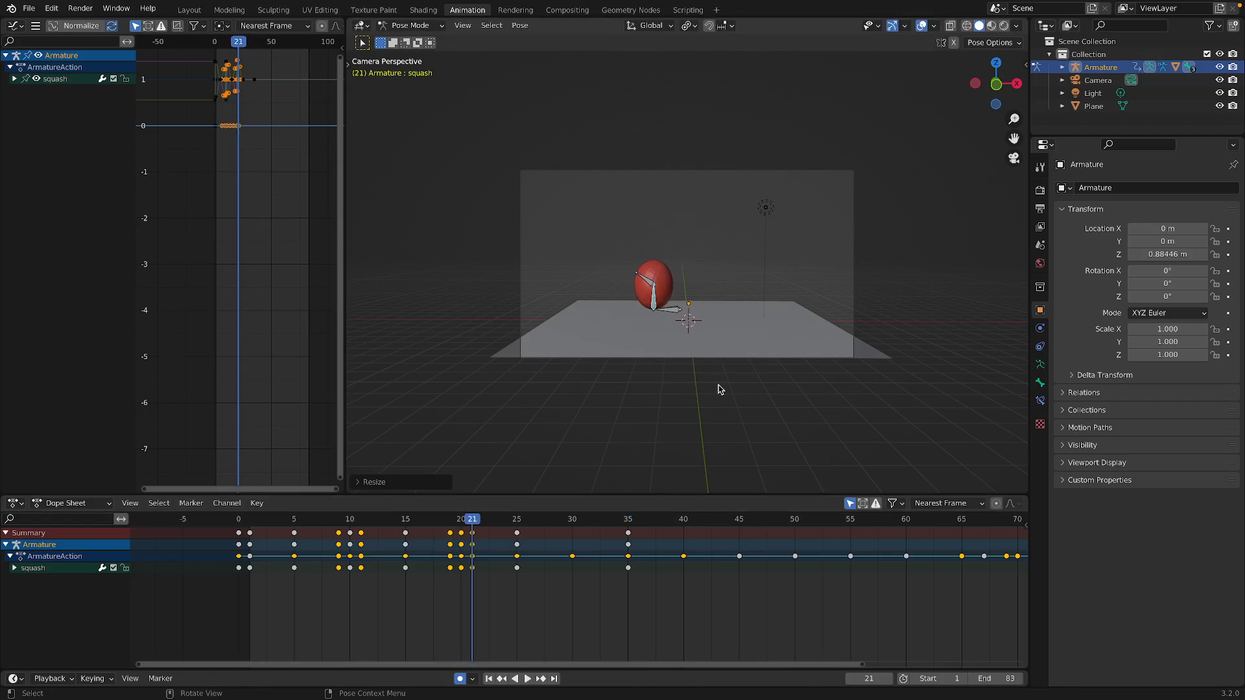
{"action": "key", "text": "s"}
{"action": "key", "text": "shift+z"}
{"action": "left_click", "coordinate": [702, 373]}
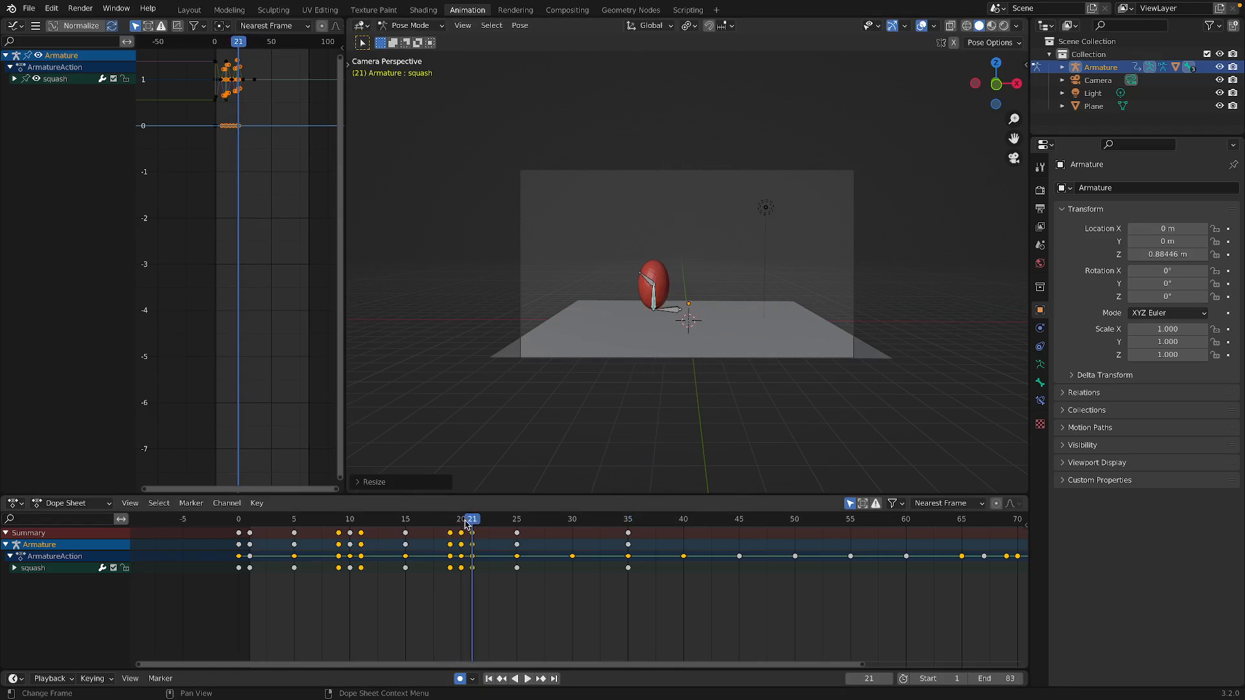
Try to stretch the squash bone slightly along Z and rescale it in X and Y at frame 29.
{"action": "left_click_drag", "start_coordinate": [471, 525], "coordinate": [562, 531]}
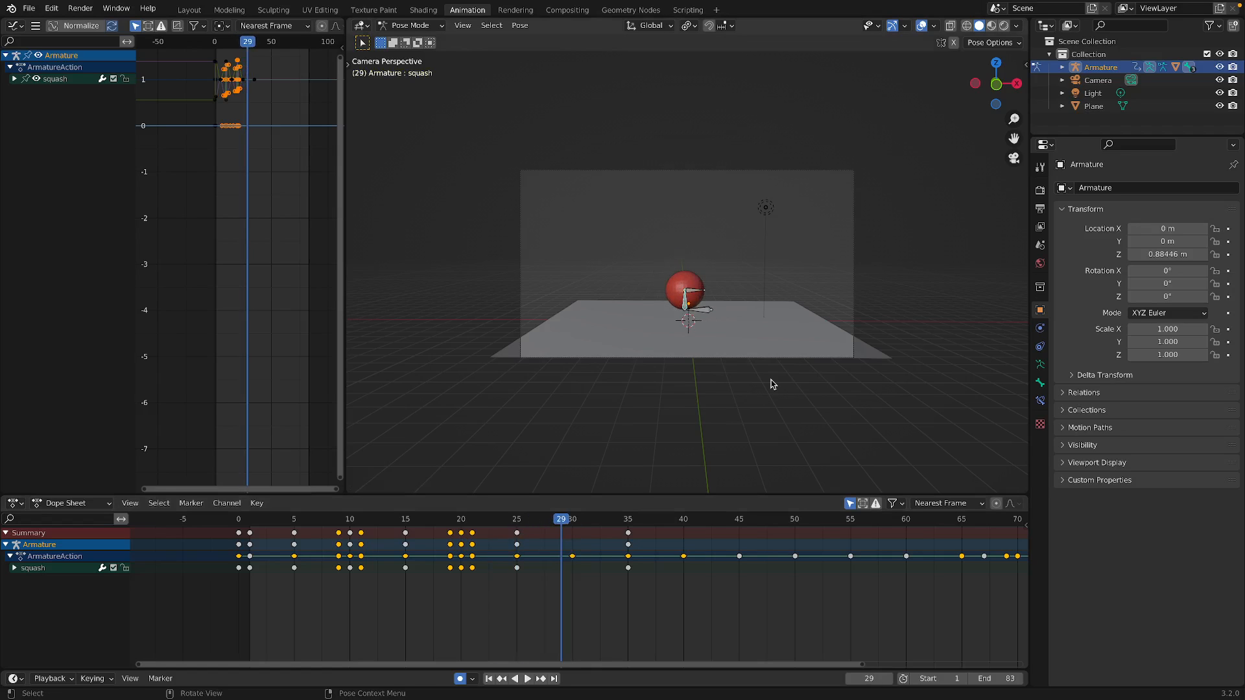
{"action": "key", "text": "s"}
{"action": "key", "text": "z"}
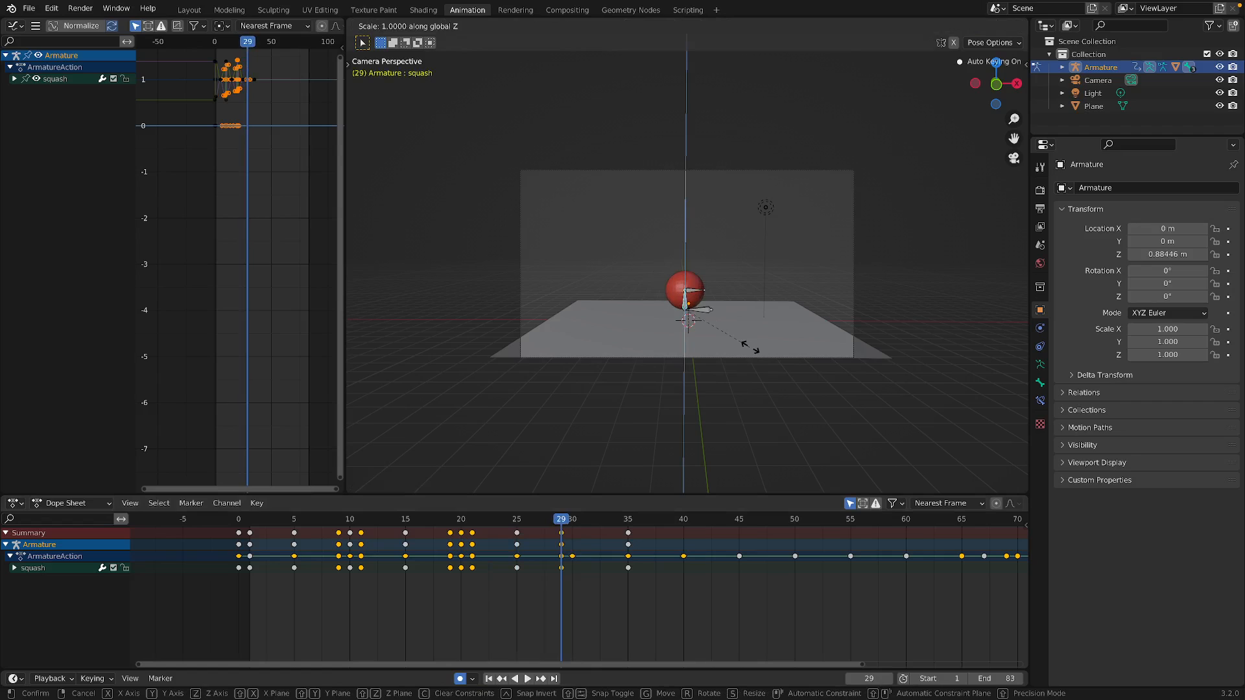
{"action": "left_click", "coordinate": [754, 355]}
{"action": "key", "text": "s"}
{"action": "key", "text": "shift+z"}
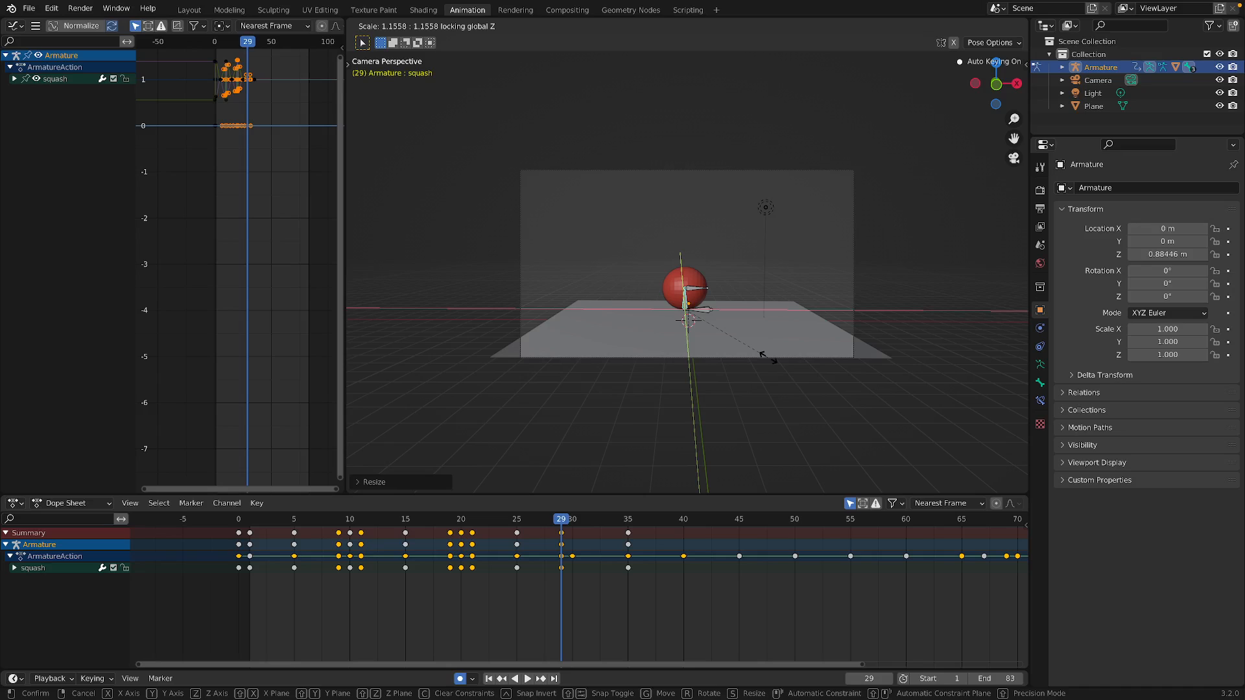
{"action": "left_click", "coordinate": [748, 349]}
Reset the squash bone's scale at frame 29, stretch it slightly along Z, and narrow it in X and Y.
{"action": "key", "text": "alt+s"}
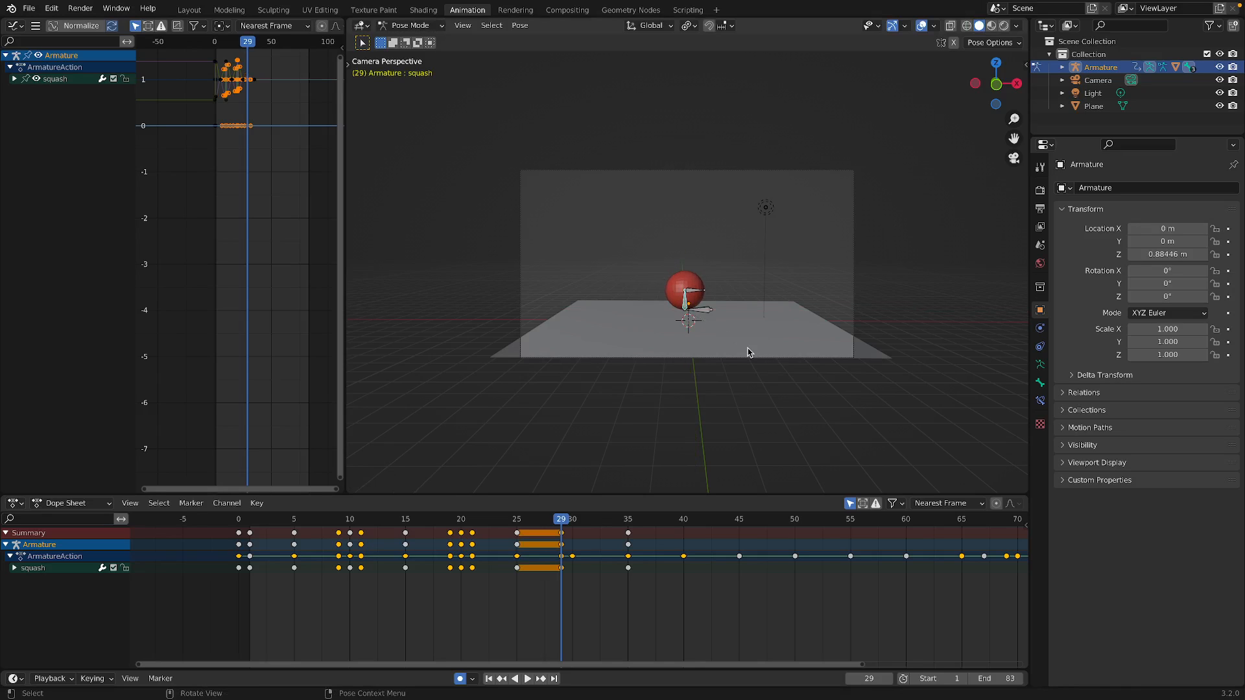
{"action": "key", "text": "s"}
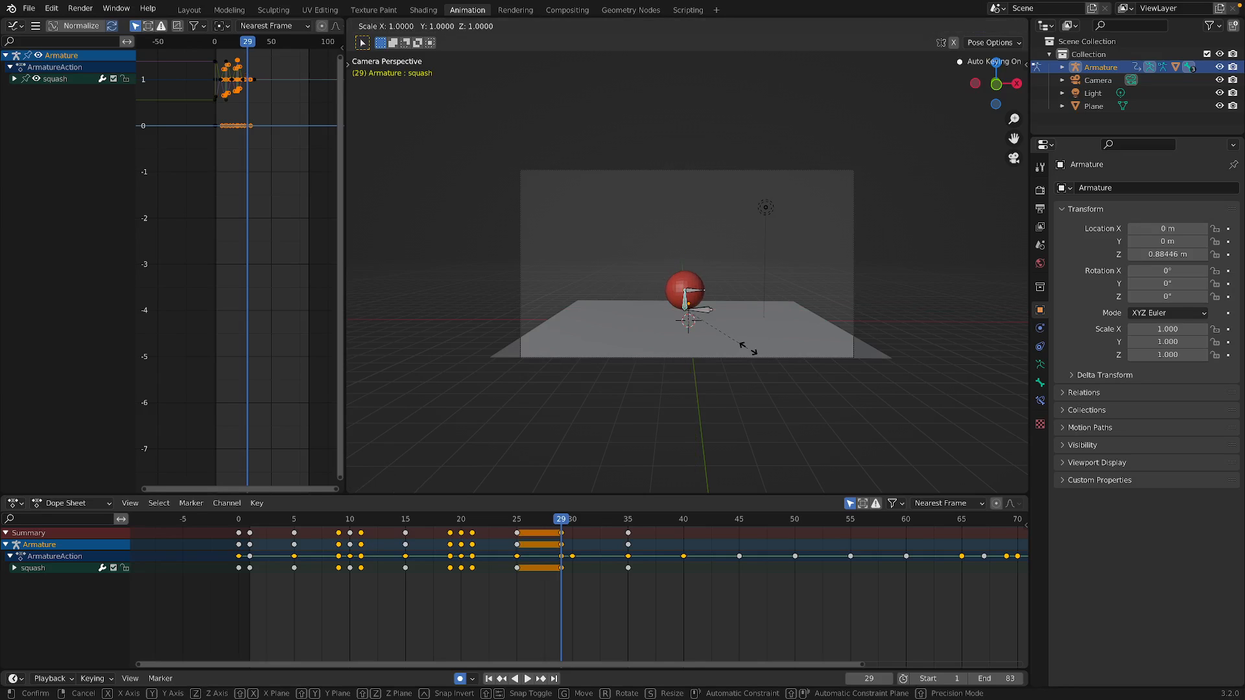
{"action": "key", "text": "shift+z"}
{"action": "left_click", "coordinate": [749, 354]}
{"action": "key", "text": "s"}
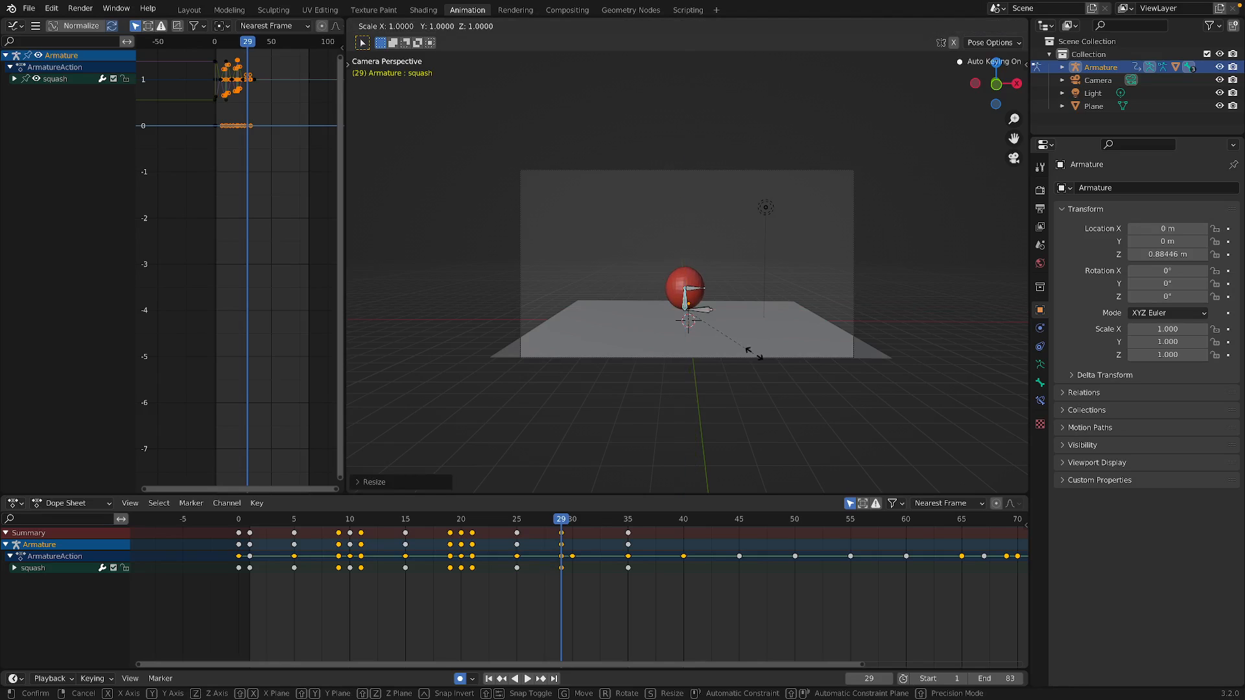
{"action": "key", "text": "shift+z"}
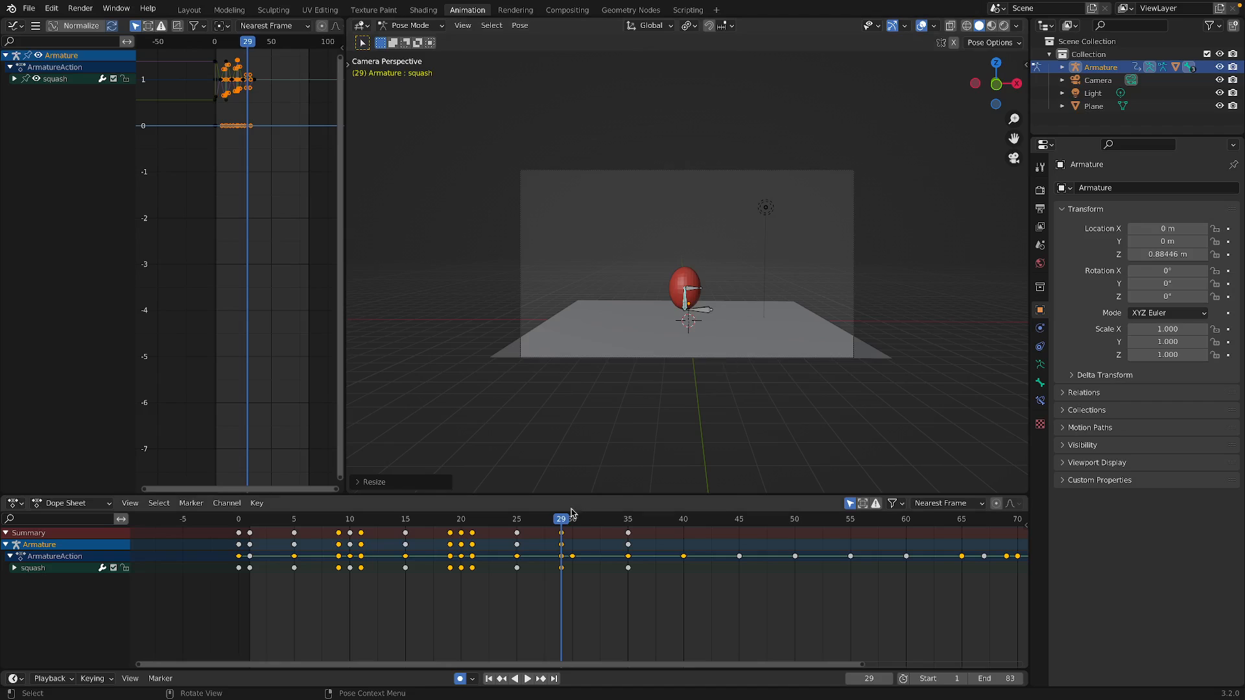
At frame 30, flatten the squash bone along Z and widen it in X and Y by about 1.12.
{"action": "left_click", "coordinate": [571, 517]}
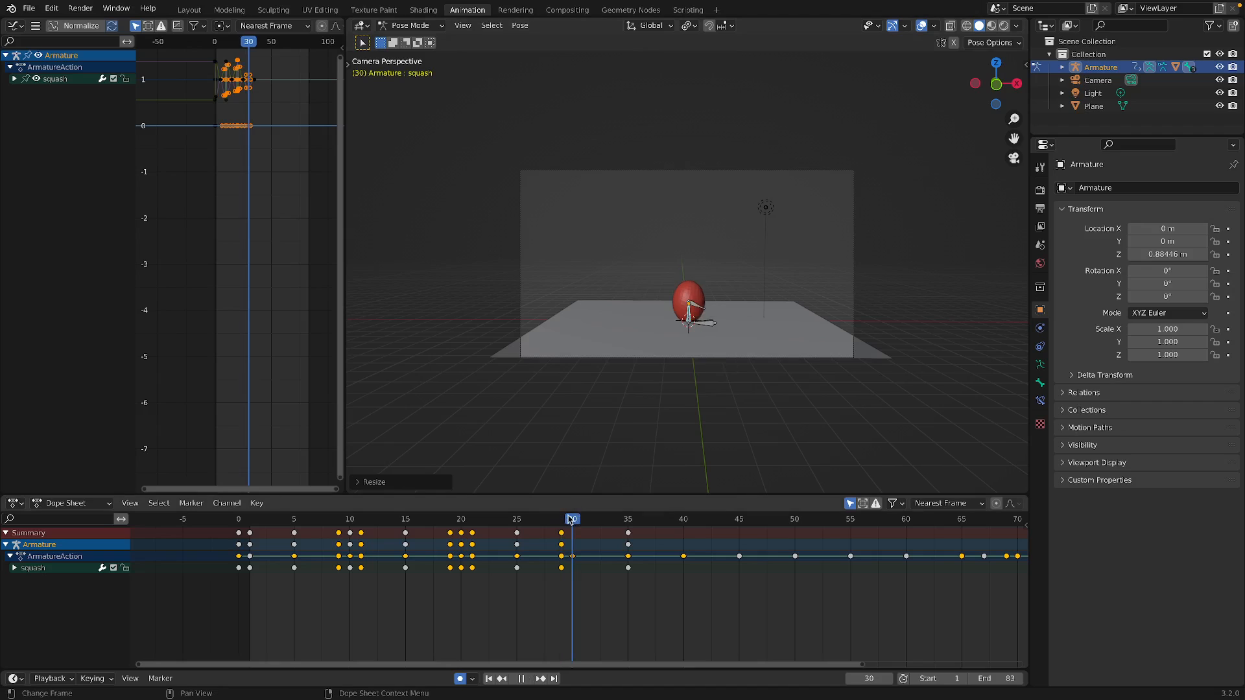
{"action": "key", "text": "s"}
{"action": "key", "text": "z"}
{"action": "left_click", "coordinate": [823, 362]}
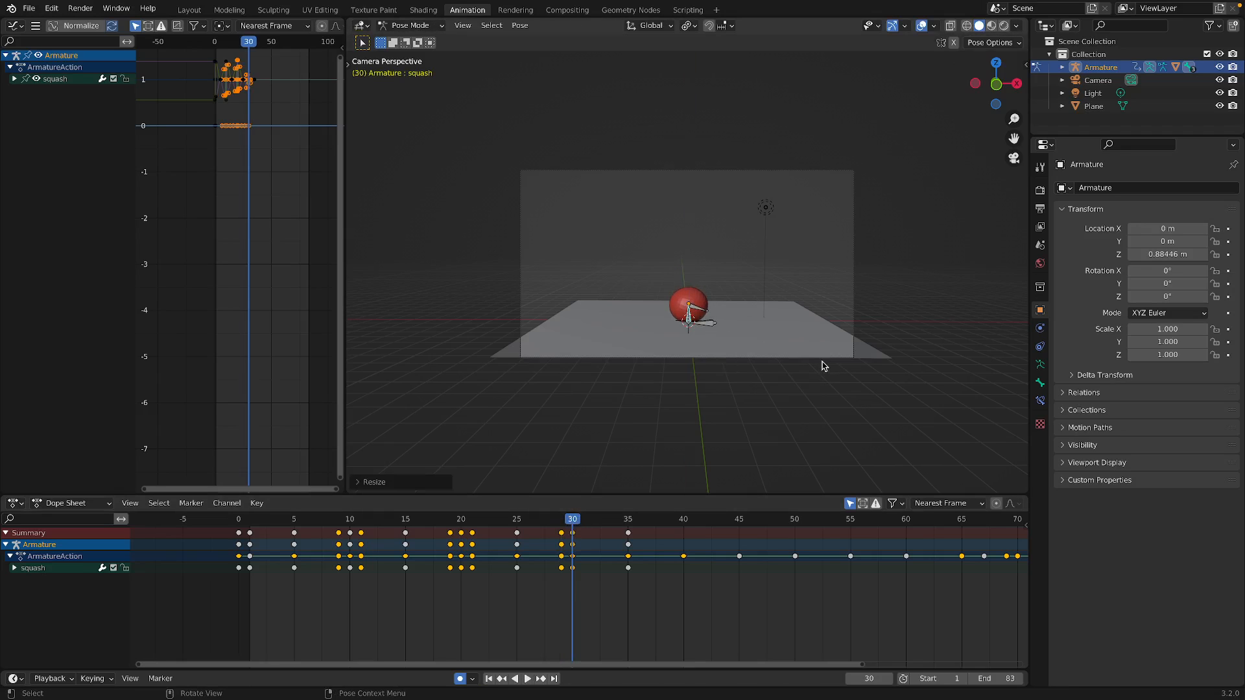
{"action": "key", "text": "s"}
{"action": "key", "text": "shift+z"}
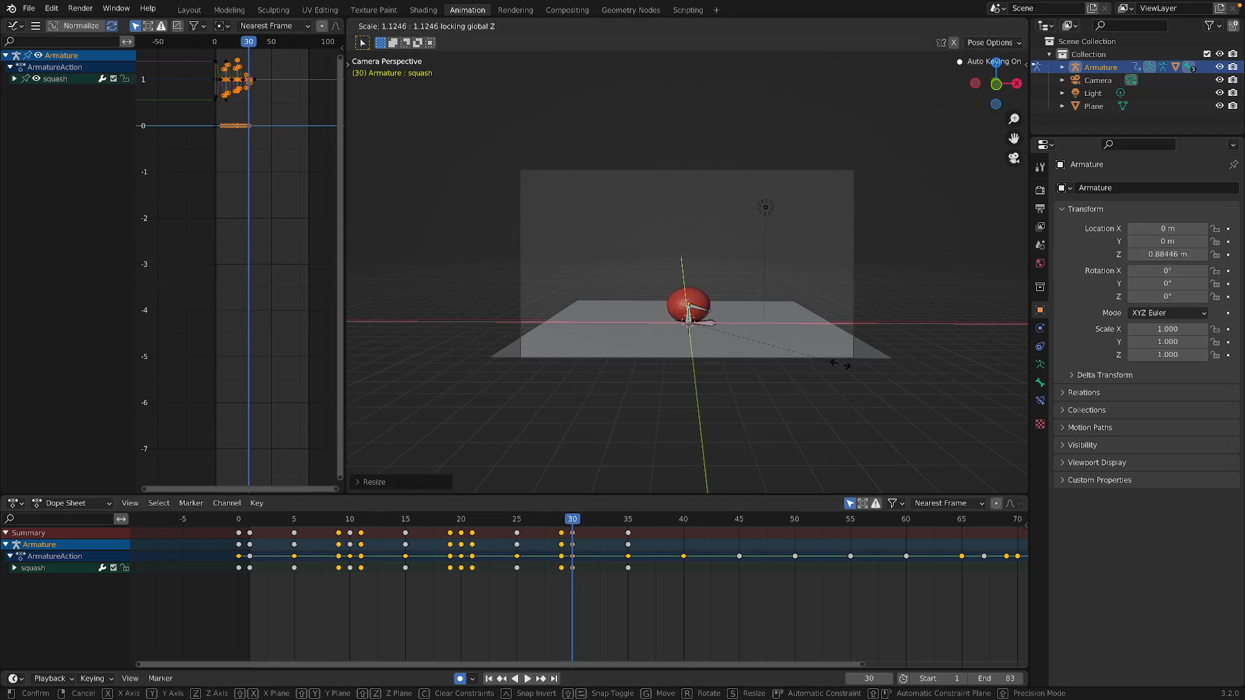
{"action": "left_click", "coordinate": [840, 364]}
At frame 31, stretch the squash bone along Z and narrow it in X and Y by about 0.9.
{"action": "left_click", "coordinate": [582, 522]}
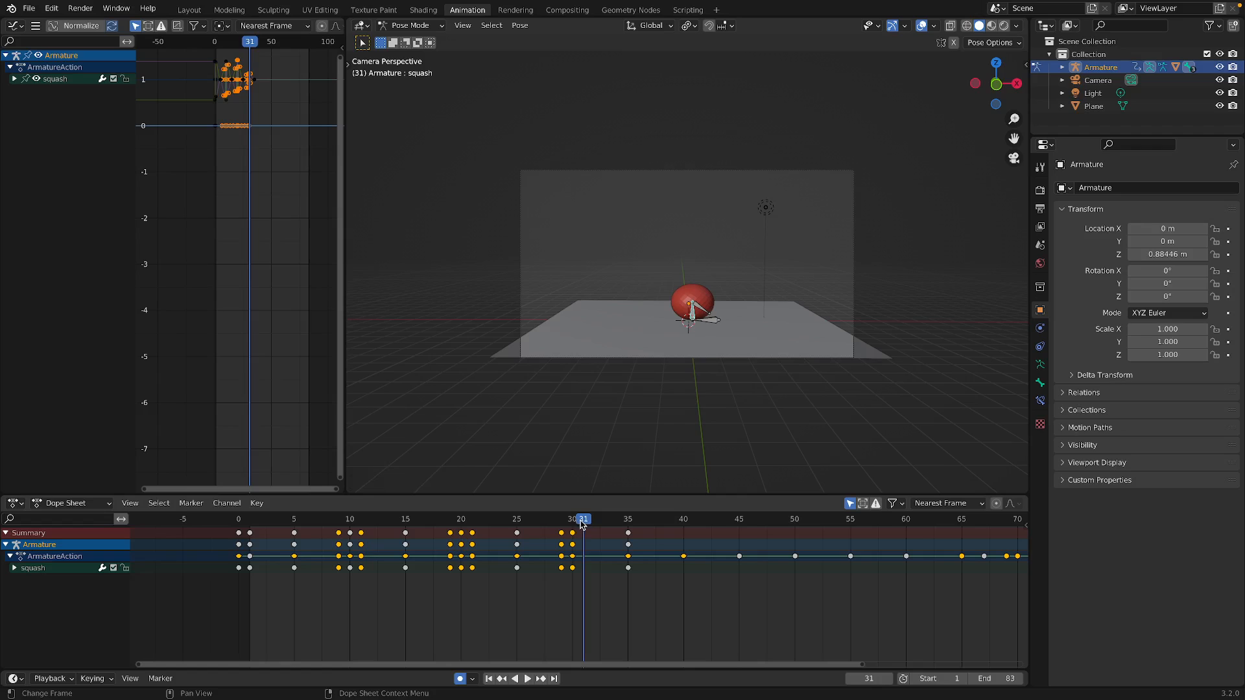
{"action": "key", "text": "s"}
{"action": "key", "text": "z"}
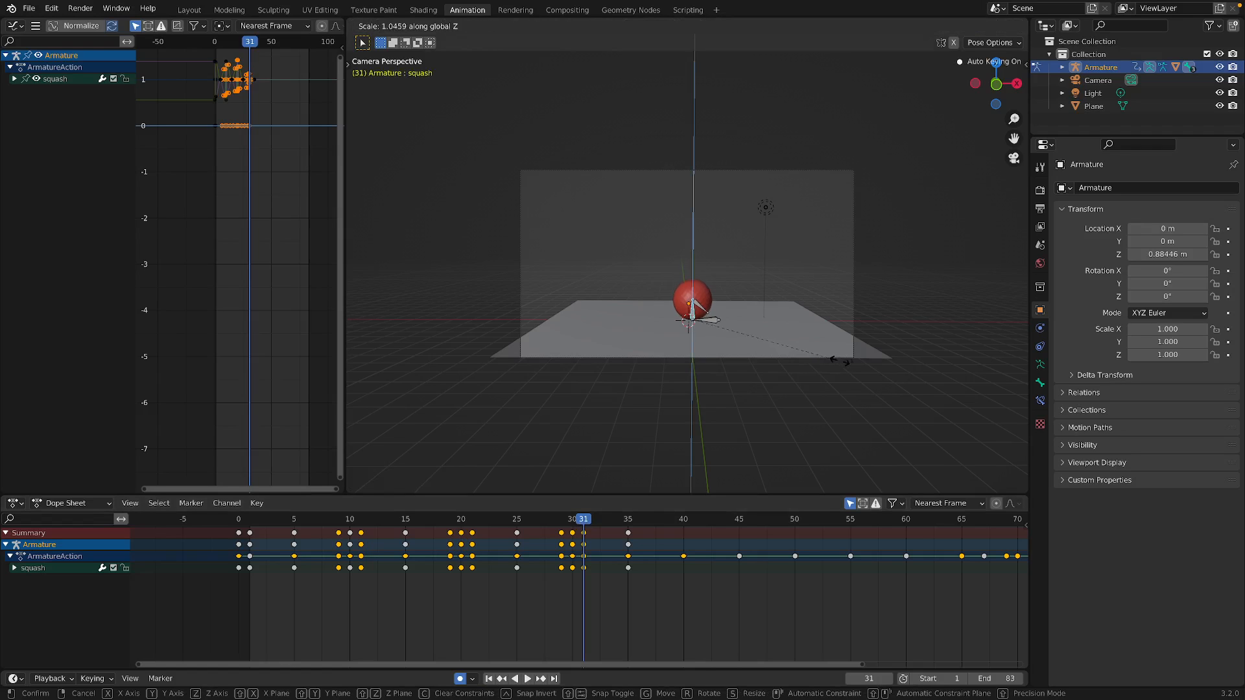
{"action": "left_click", "coordinate": [849, 361]}
{"action": "key", "text": "s"}
{"action": "key", "text": "shift+z"}
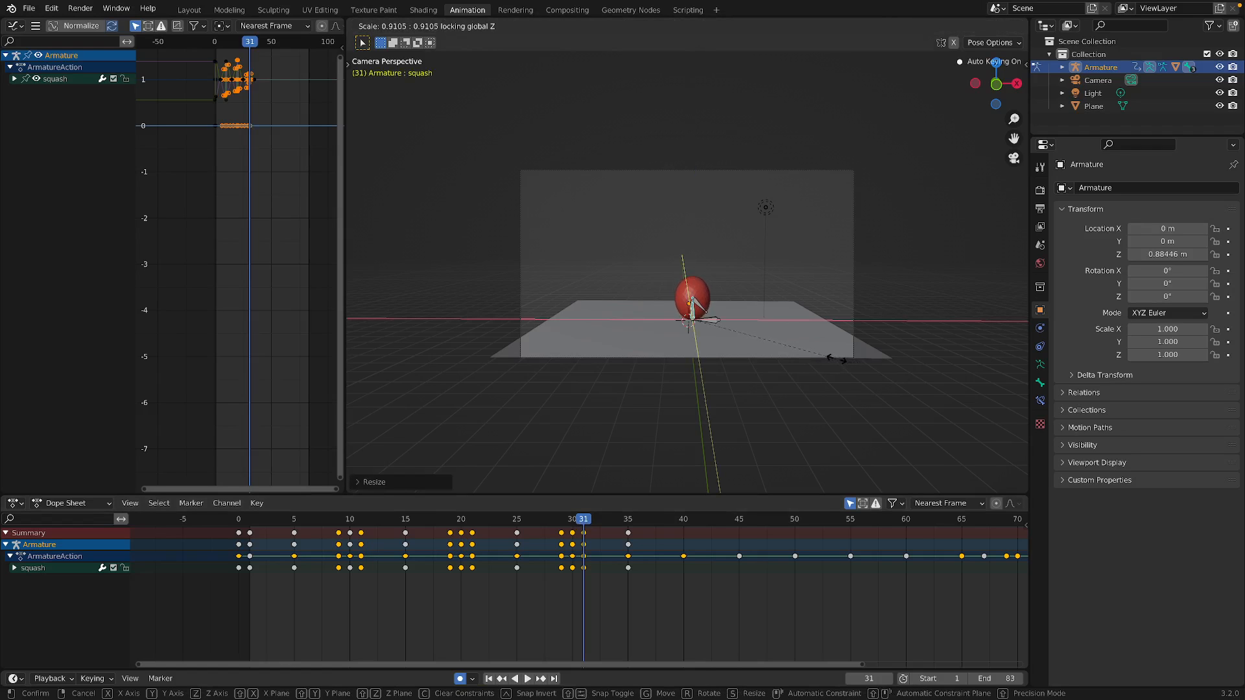
{"action": "left_click", "coordinate": [828, 359]}
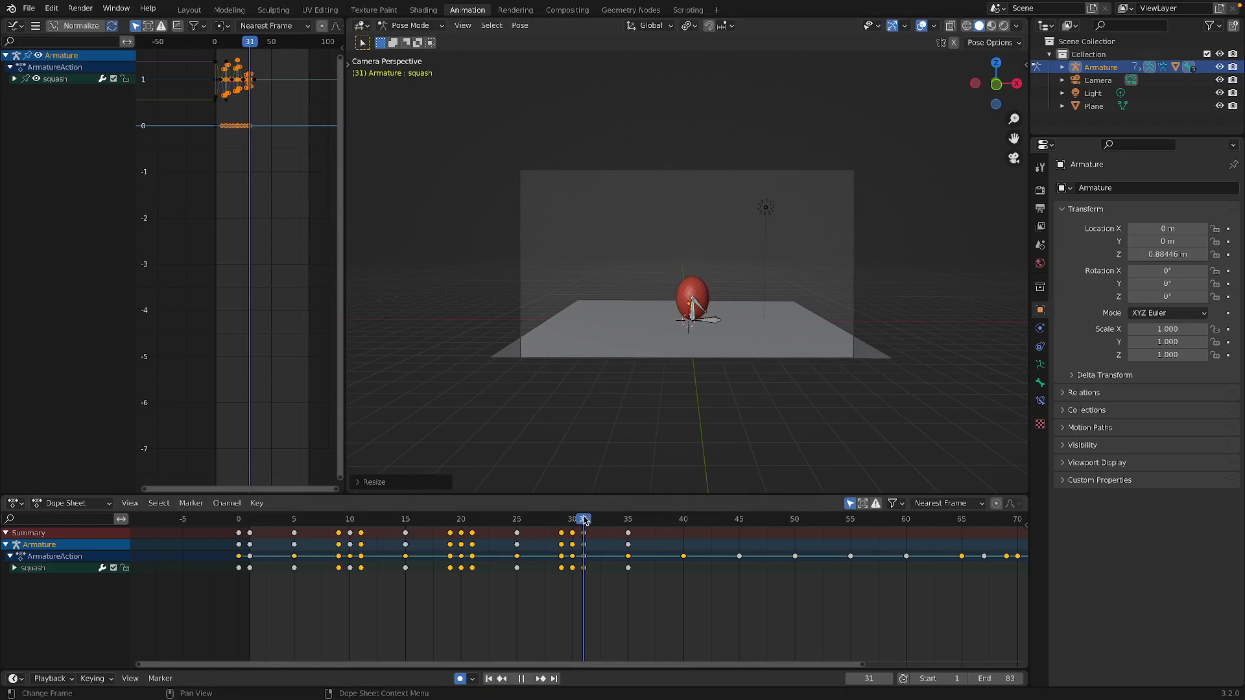
At frame 39, stretch the squash bone very slightly along Z and narrow it in X and Y by about 0.97.
{"action": "left_click_drag", "start_coordinate": [585, 520], "coordinate": [687, 526]}
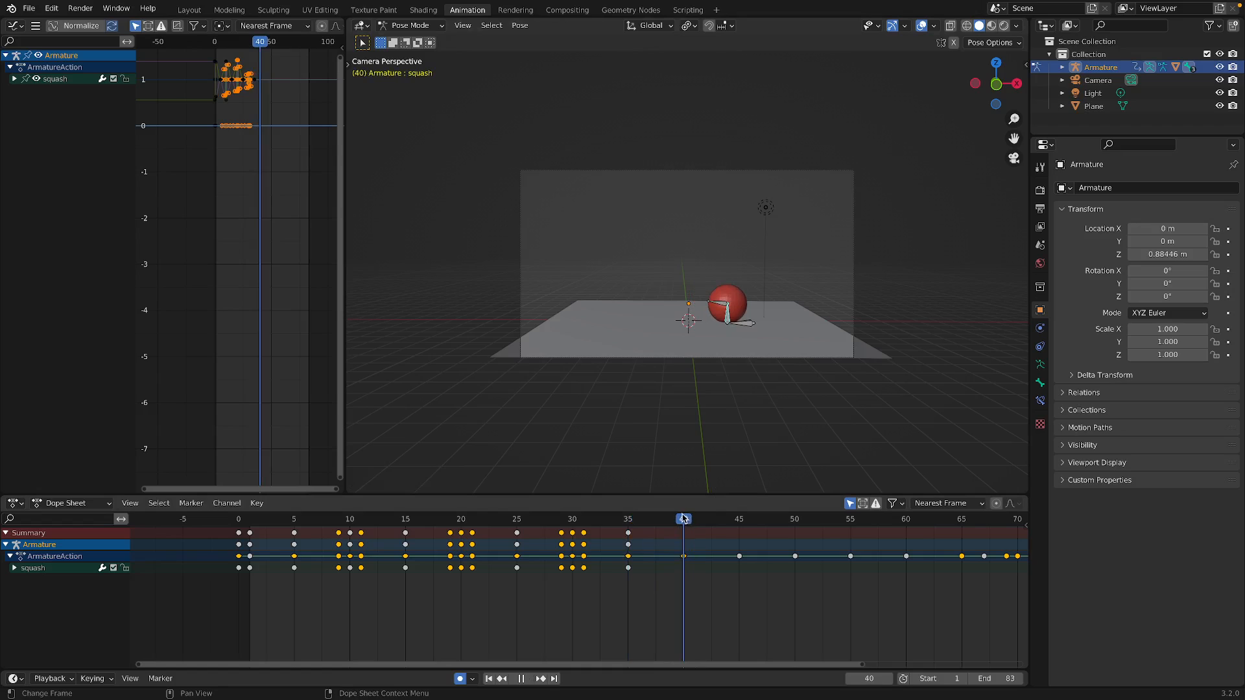
{"action": "left_click_drag", "start_coordinate": [683, 518], "coordinate": [676, 518]}
{"action": "key", "text": "s"}
{"action": "key", "text": "z"}
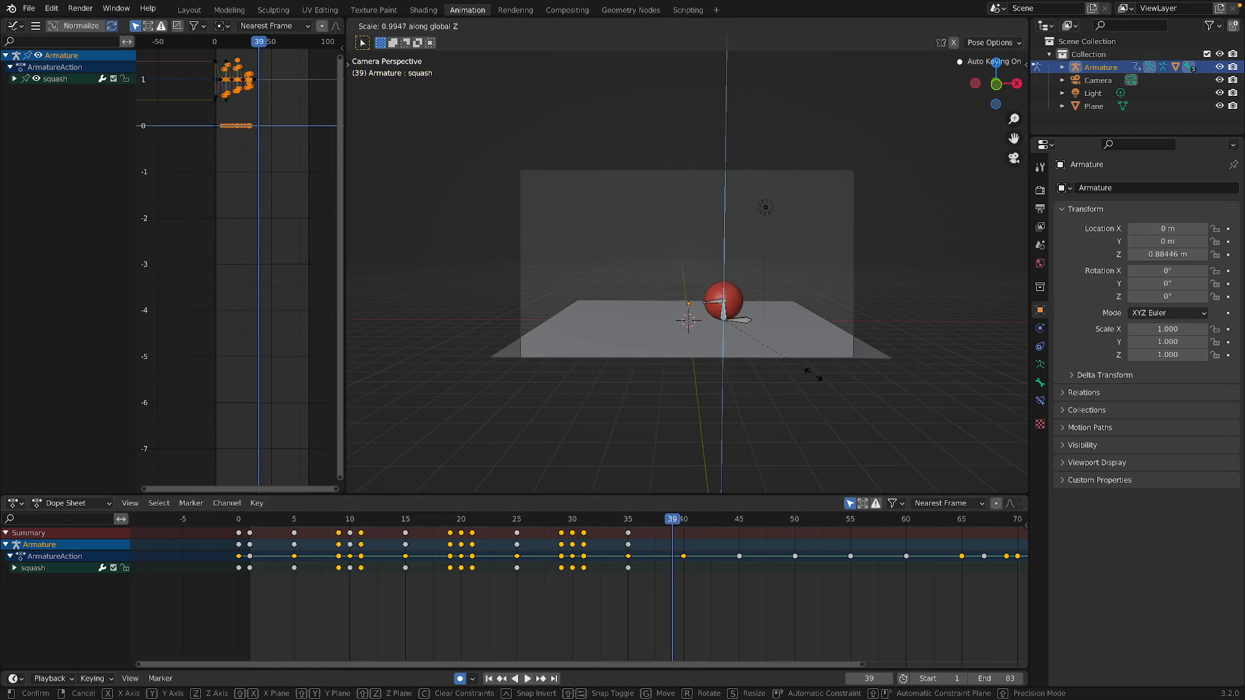
{"action": "left_click", "coordinate": [816, 385]}
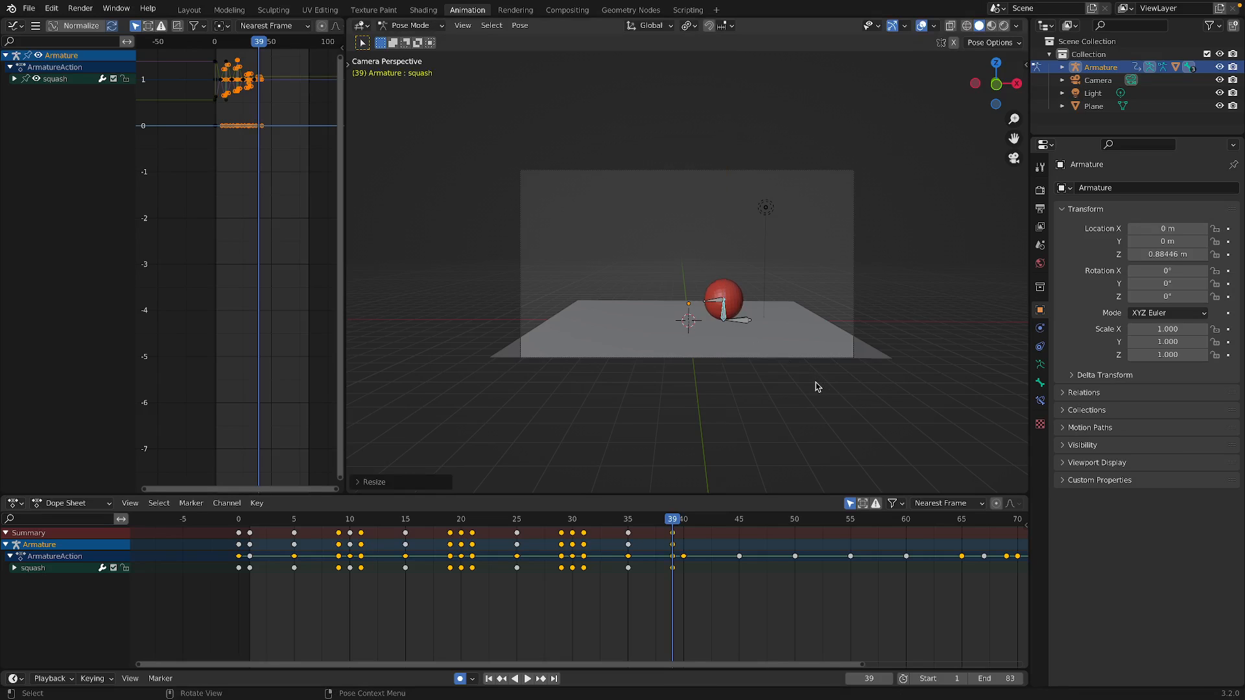
{"action": "key", "text": "s"}
{"action": "key", "text": "shift+z"}
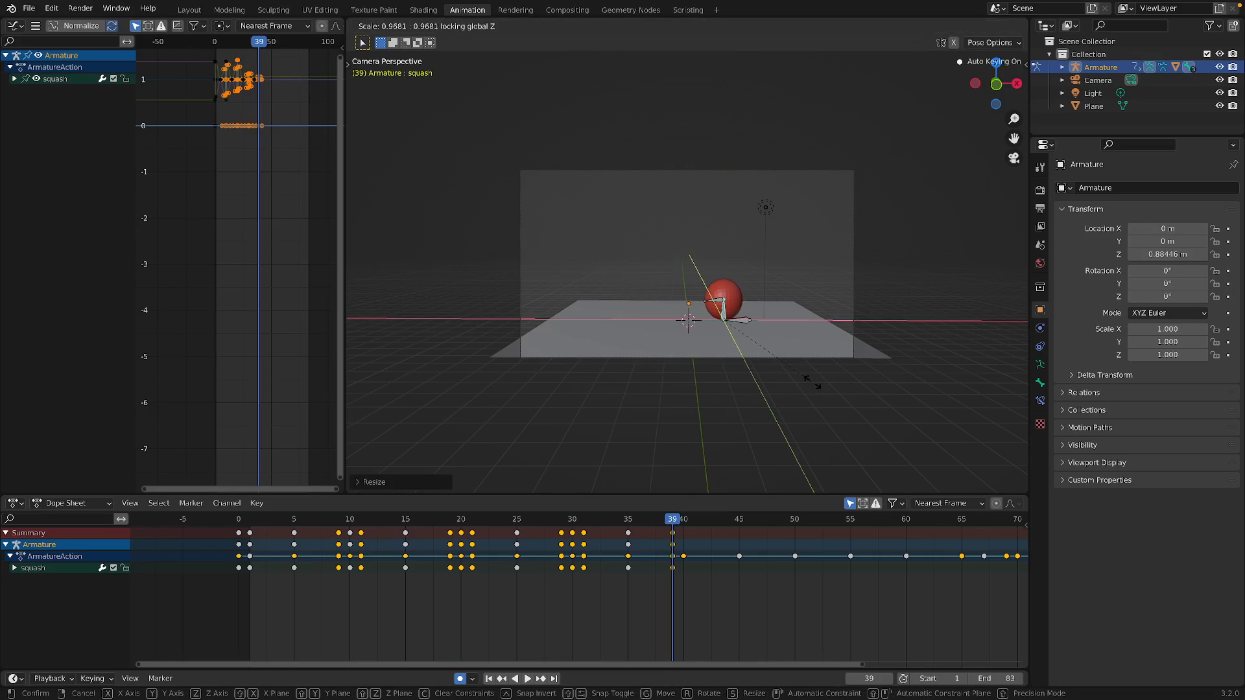
{"action": "left_click", "coordinate": [812, 383]}
At frame 40, flatten the squash bone slightly along Z by about 0.97.
{"action": "left_click", "coordinate": [684, 519]}
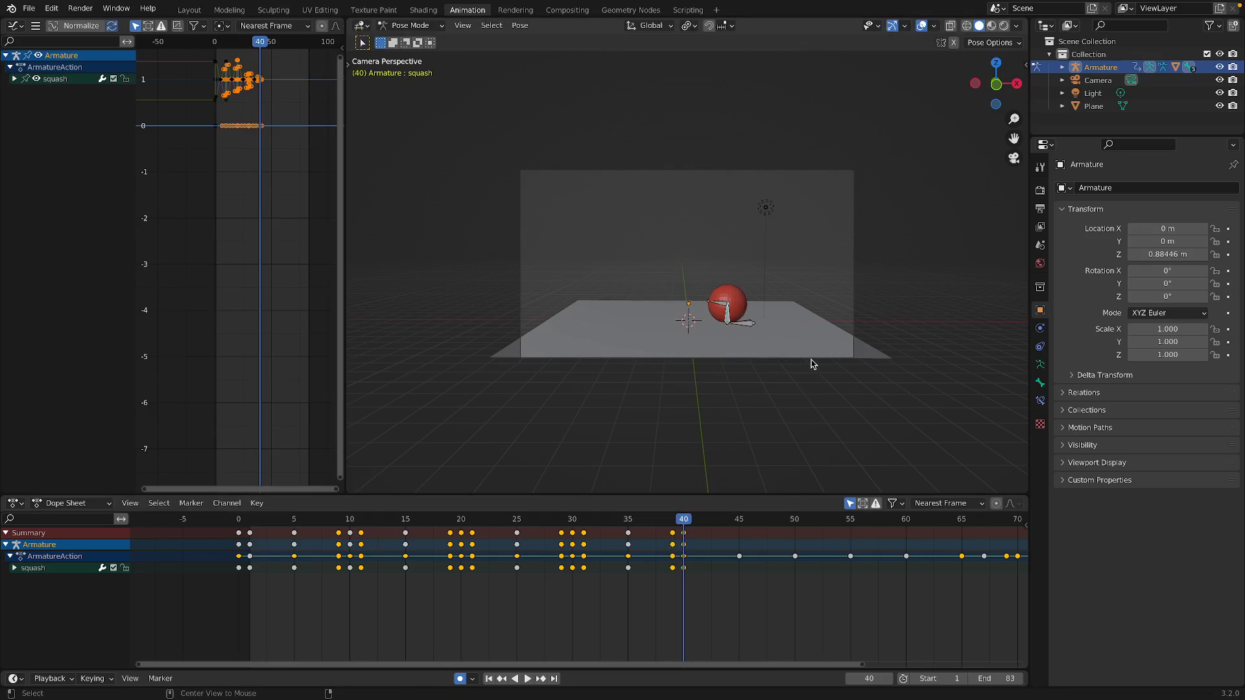
{"action": "key", "text": "s"}
{"action": "key", "text": "z"}
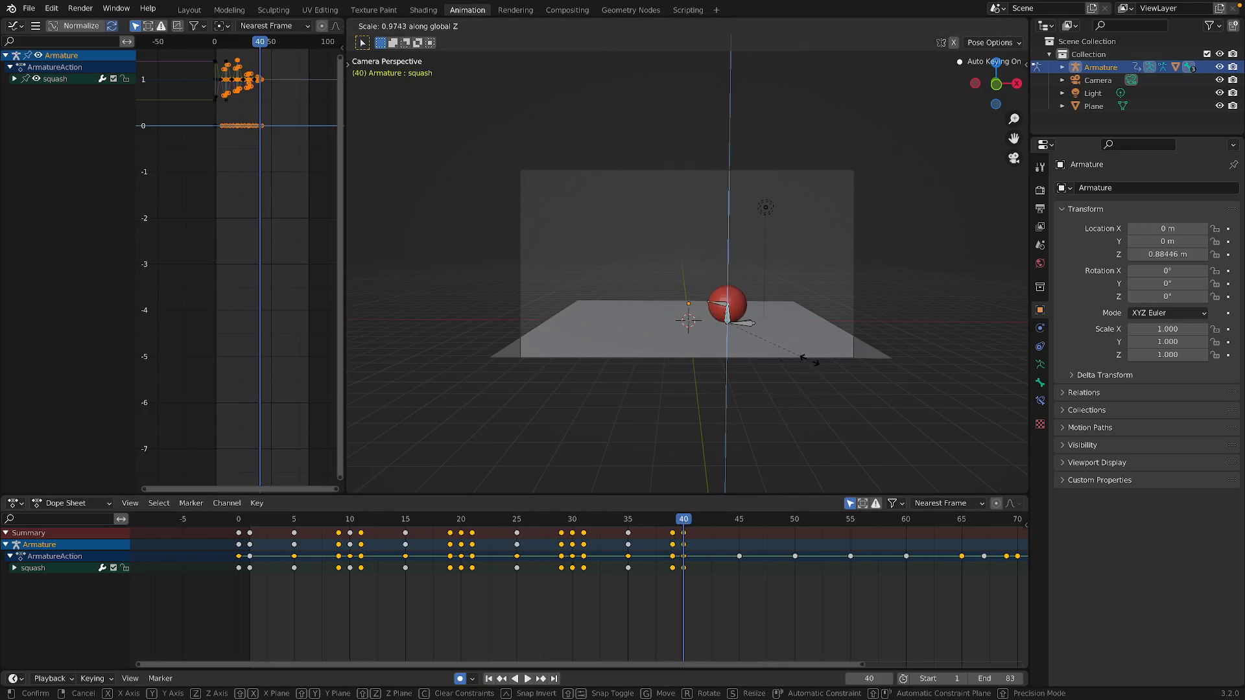
{"action": "left_click", "coordinate": [809, 360]}
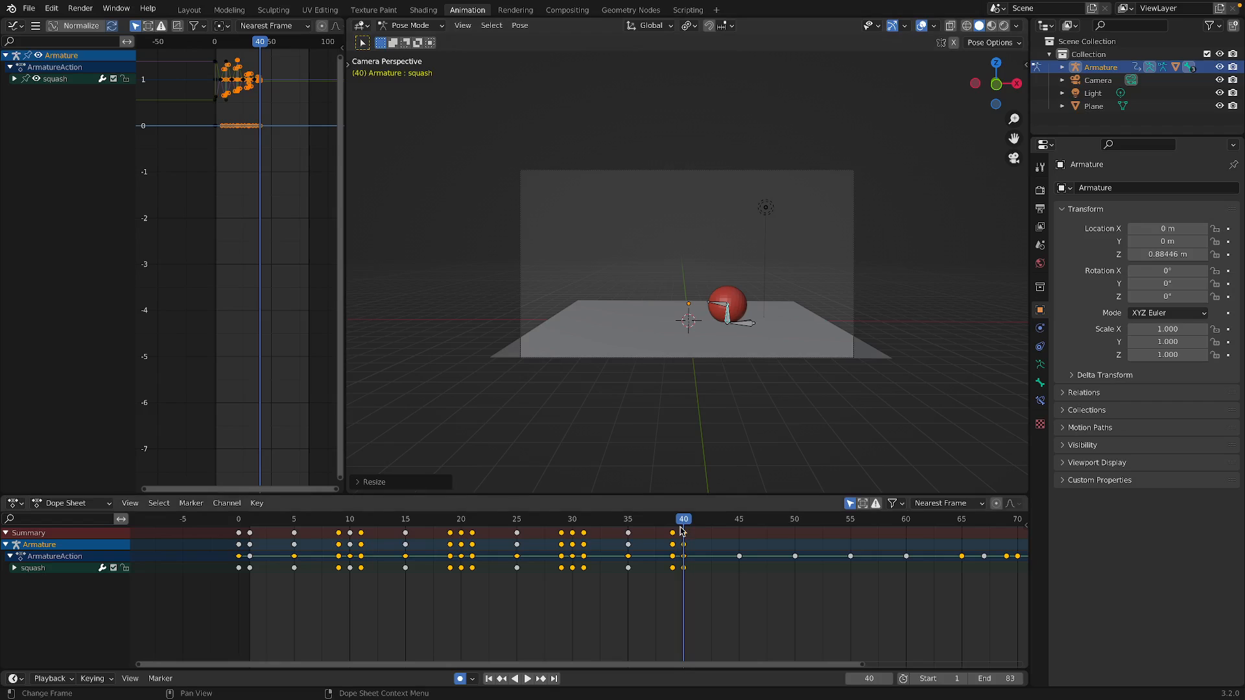
At frame 40, widen the squash bone slightly in X and Y, and insert a keyframe for it at frame 41.
{"action": "key", "text": "s"}
{"action": "key", "text": "shift+z"}
{"action": "left_click", "coordinate": [777, 435]}
{"action": "key", "text": "Right"}
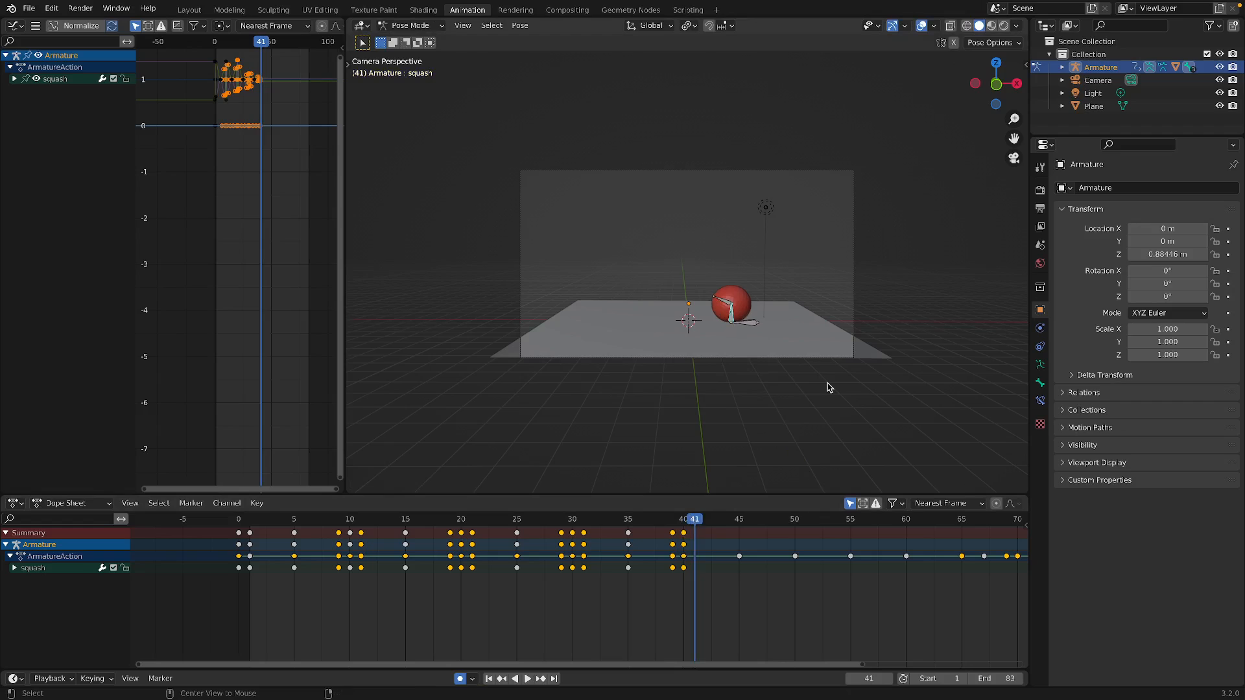
{"action": "key", "text": "i"}
Play the animation from the first frame and hide the viewport overlays to preview the bouncing ball without the bones or grid.
{"action": "key", "text": "shift+Left"}
{"action": "key", "text": "space"}
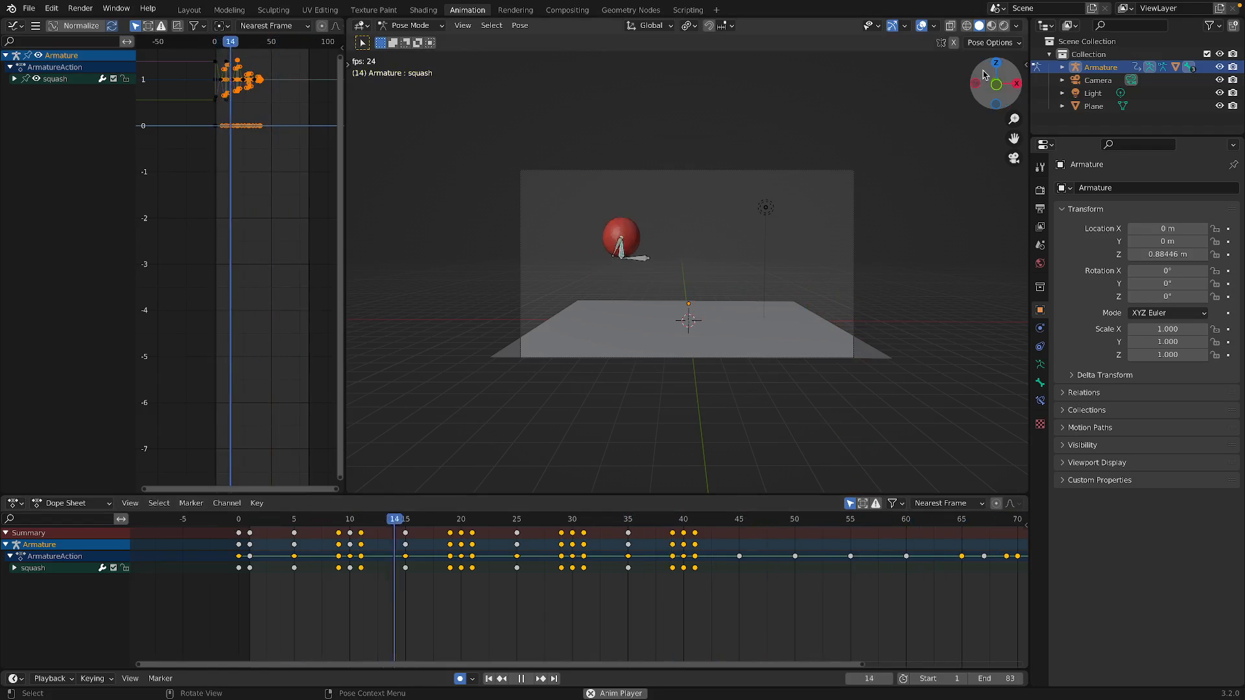
{"action": "left_click", "coordinate": [921, 26]}
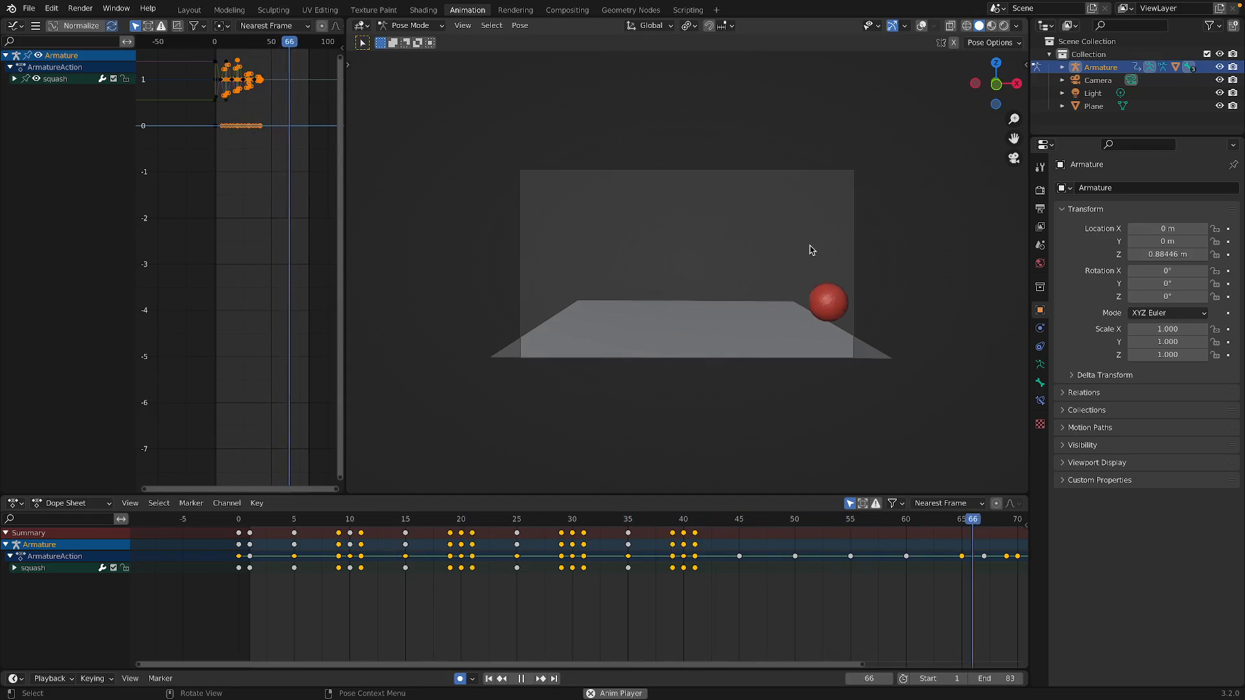
{"action": "key", "text": "space"}
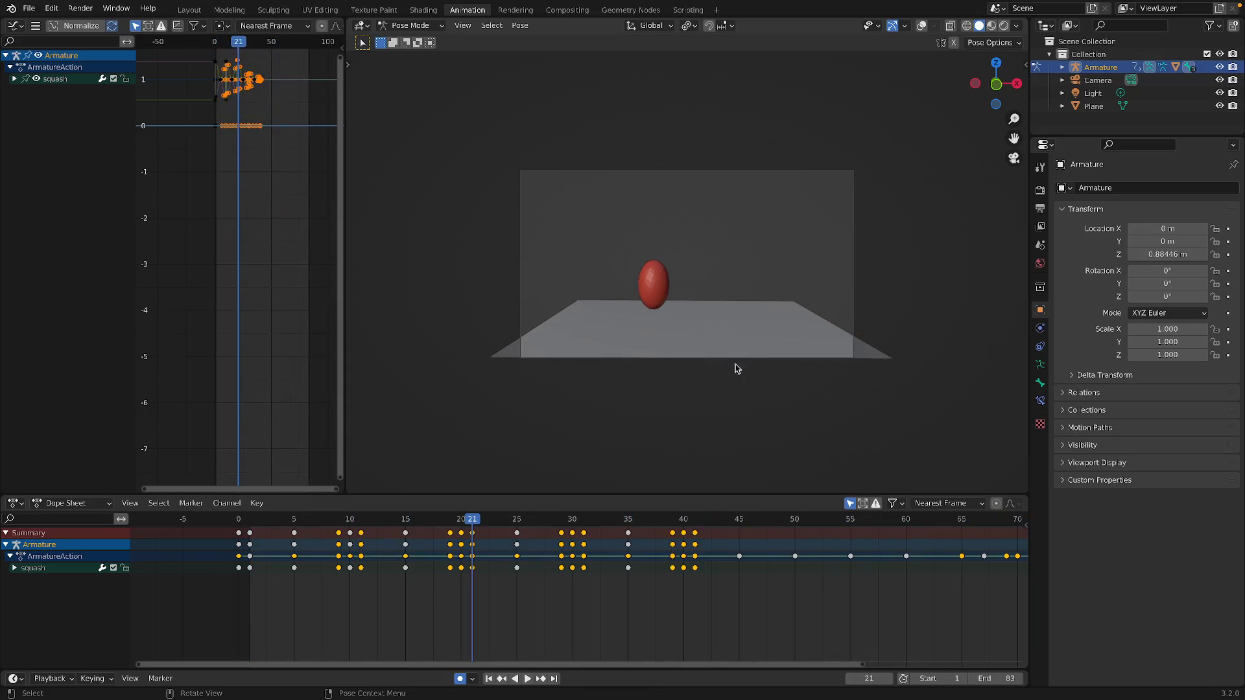
Examine the ball's stretch at frame 19, and replay the animation to check its shape around the bounce at frame 10.
{"action": "mouse_move", "coordinate": [449, 524]}
{"action": "left_mouse_down"}
{"action": "mouse_move", "coordinate": [395, 524]}
{"action": "mouse_move", "coordinate": [449, 524]}
{"action": "left_mouse_up"}
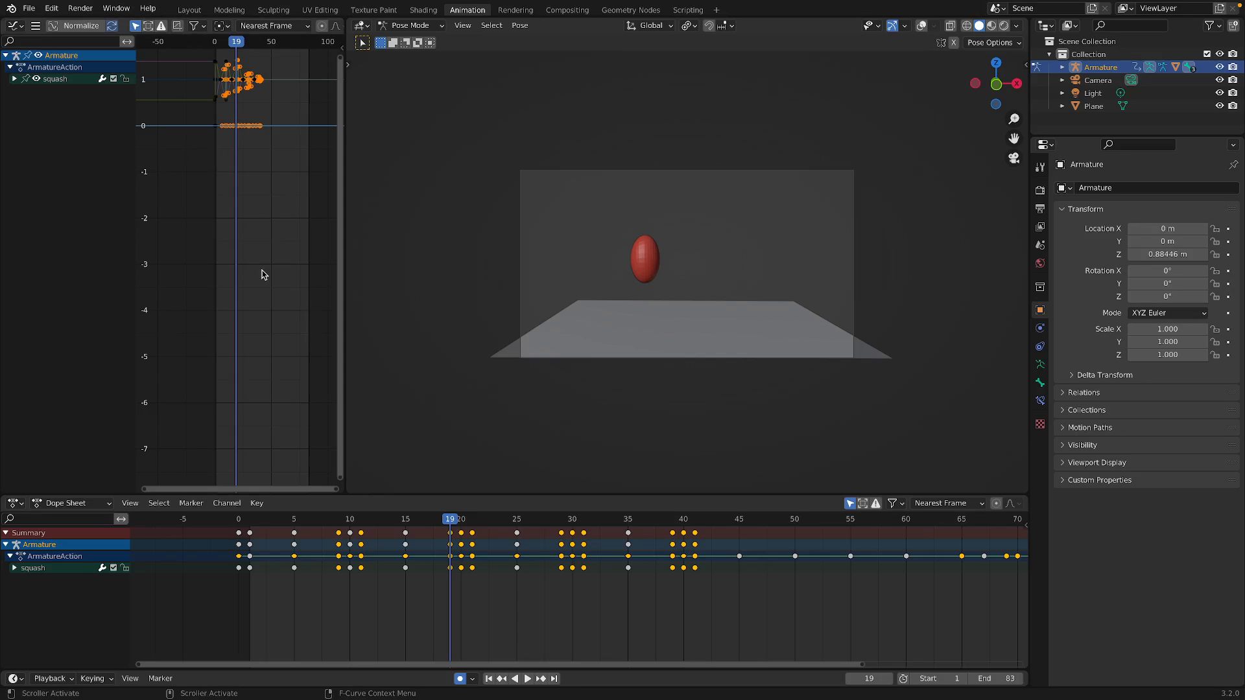
{"action": "key", "text": "shift+ctrl+space"}
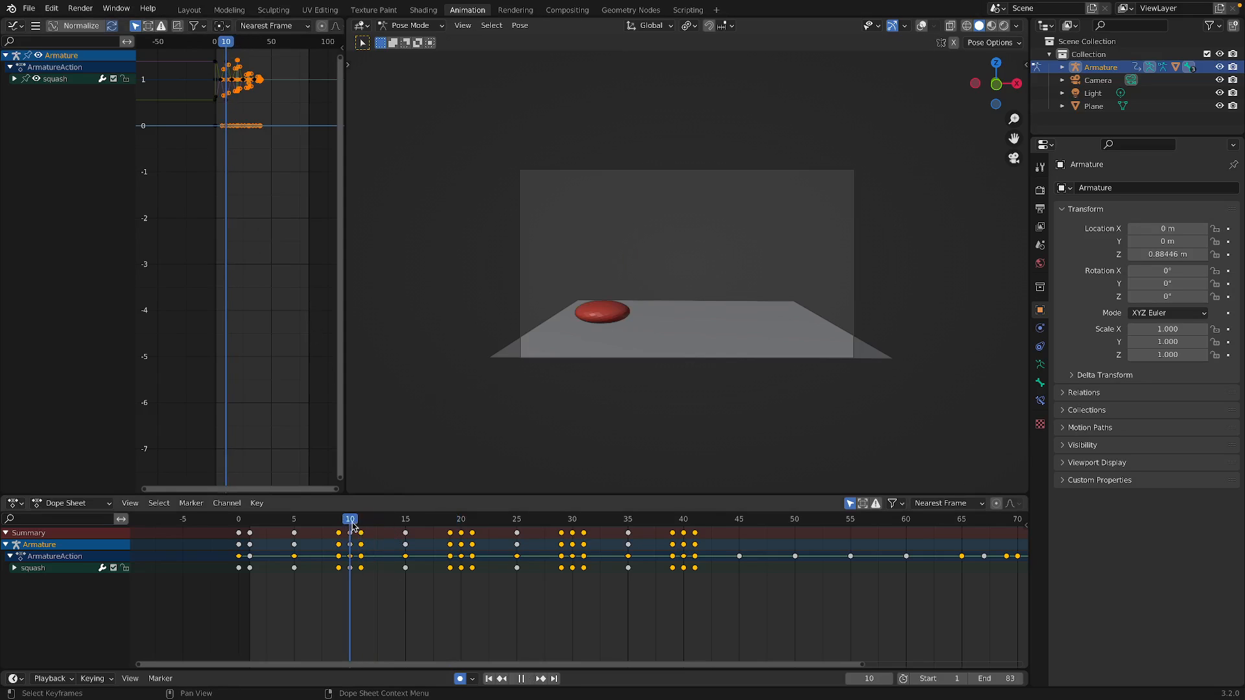
{"action": "key", "text": "space"}
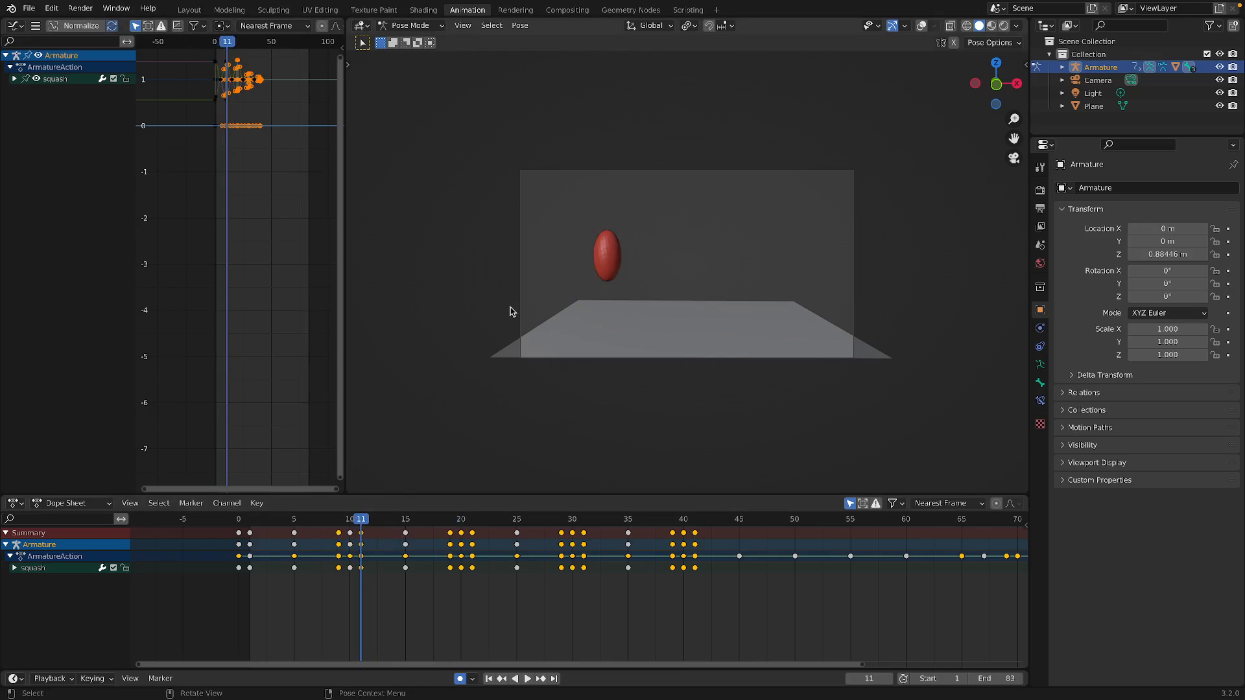